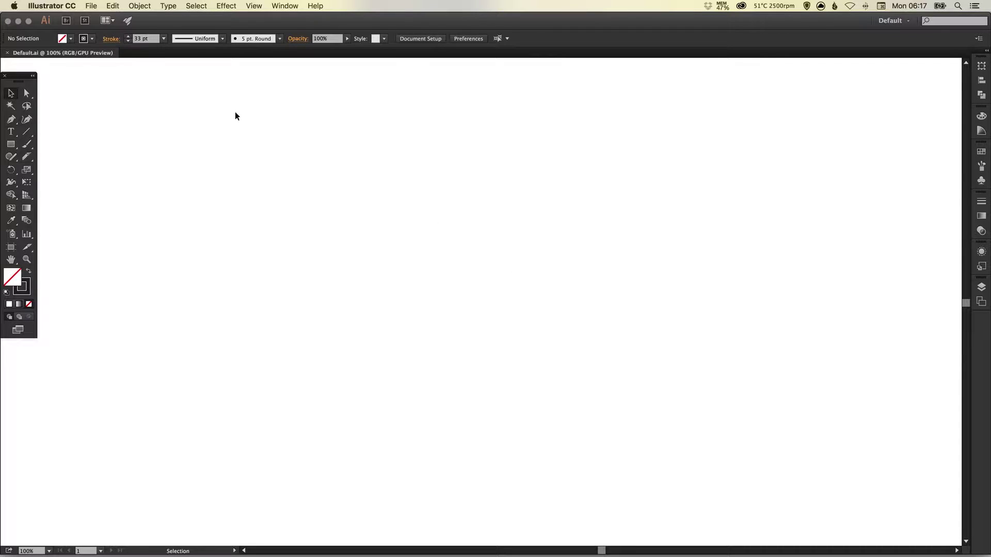
Draw a 350 × 500 px ellipse near the page centre and lower its stroke weight to 7 pt
left_click_drag(11, 144, 69, 171)
mouse_move(395, 149)
left_mouse_down()
mouse_move(504, 317)
mouse_move(557, 364)
mouse_move(576, 407)
left_mouse_up()
key("v")
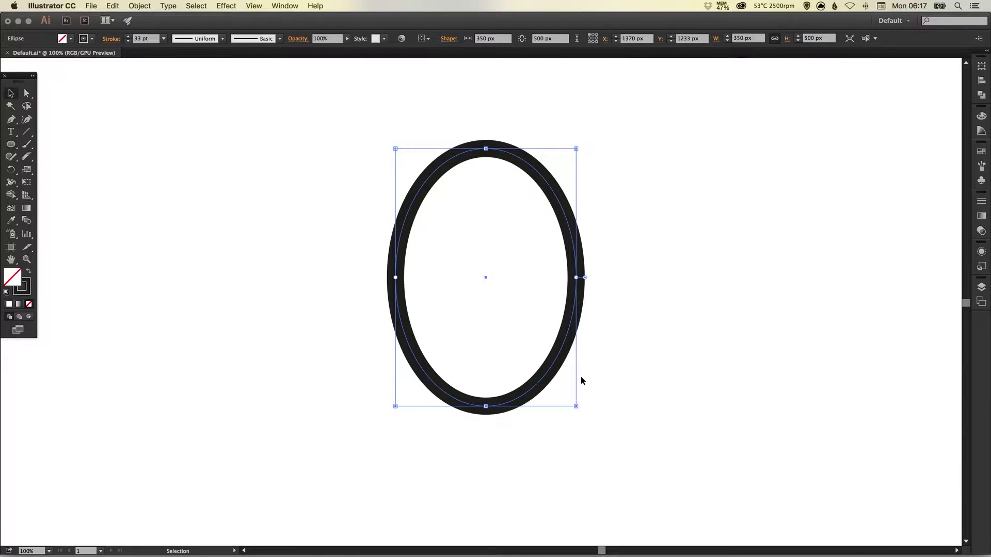
left_click(981, 202)
left_click(888, 209)
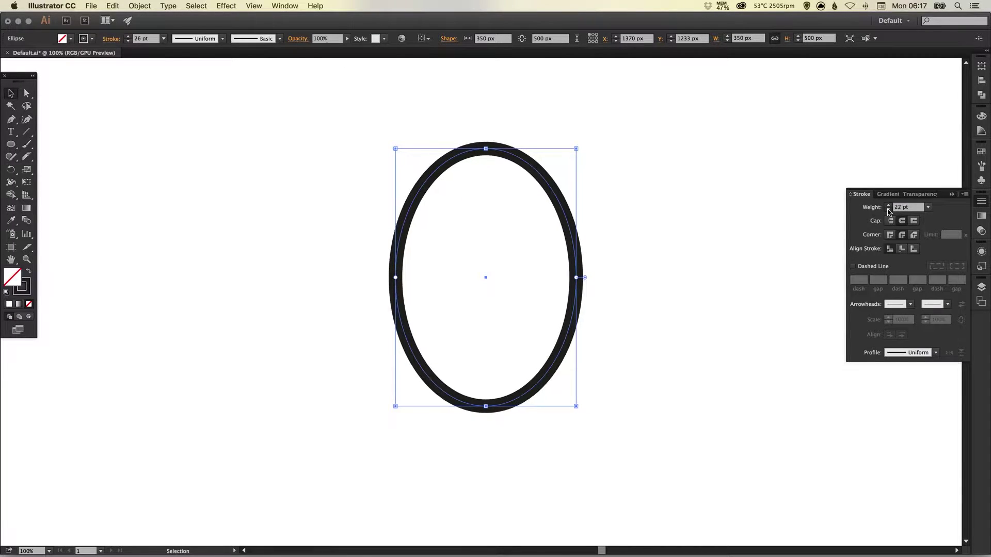
left_click(166, 184)
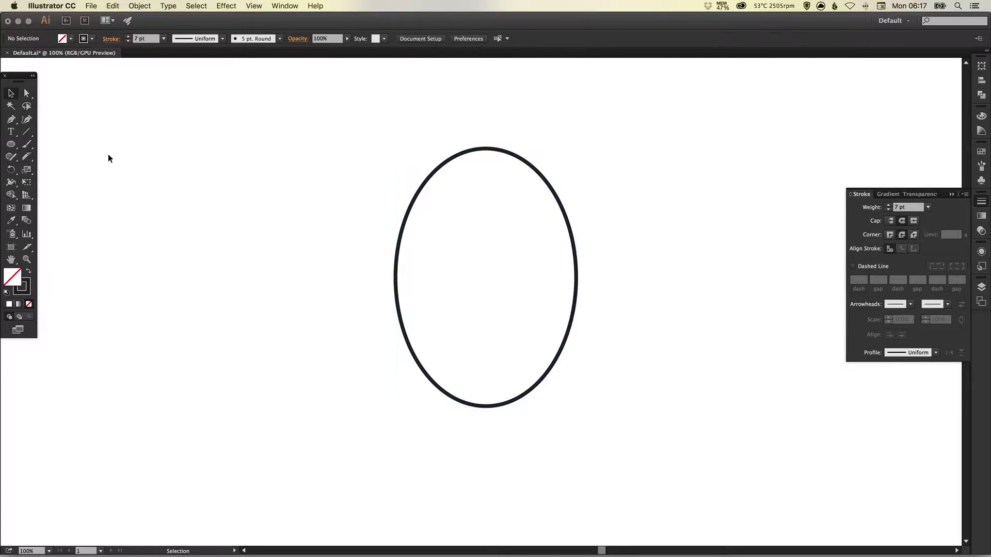
left_click(28, 132)
Draw a horizontal line across the ellipse and centre the two horizontally
left_click_drag(364, 188, 586, 187)
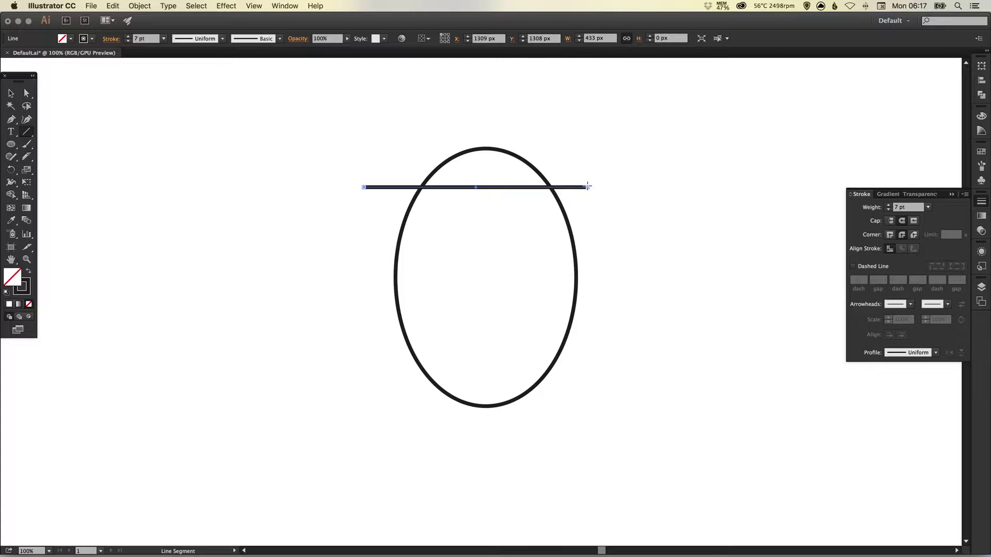
key("v")
left_click_drag(346, 156, 608, 342)
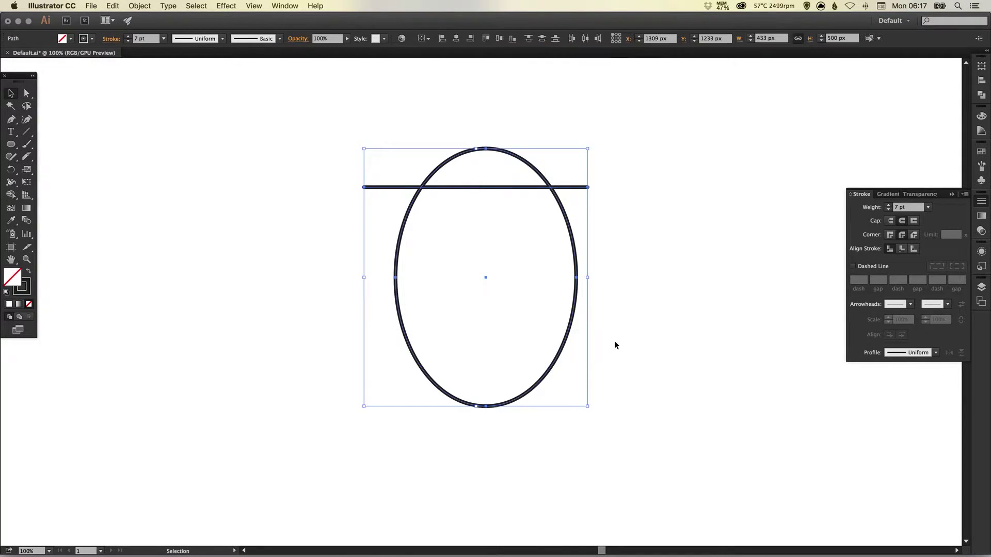
left_click(456, 39)
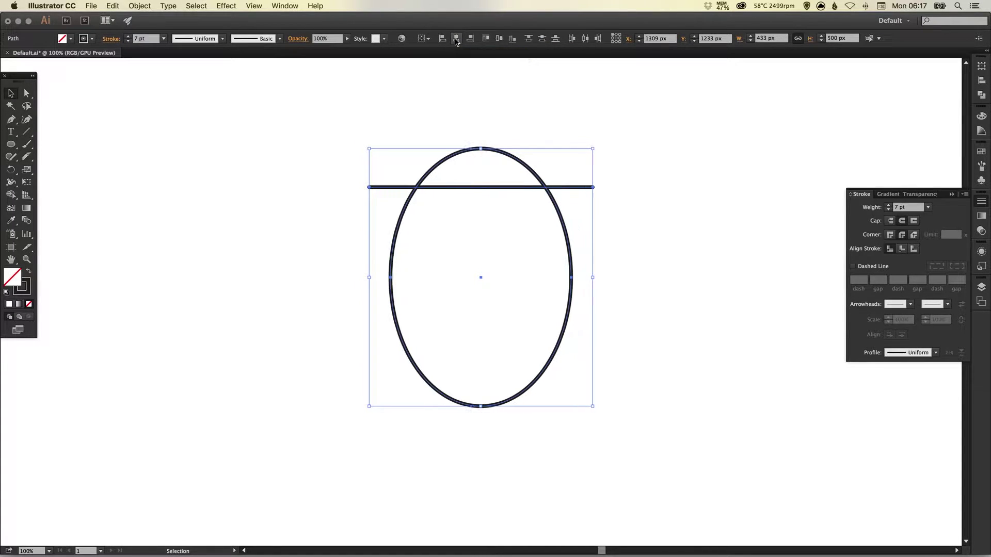
left_click(985, 201)
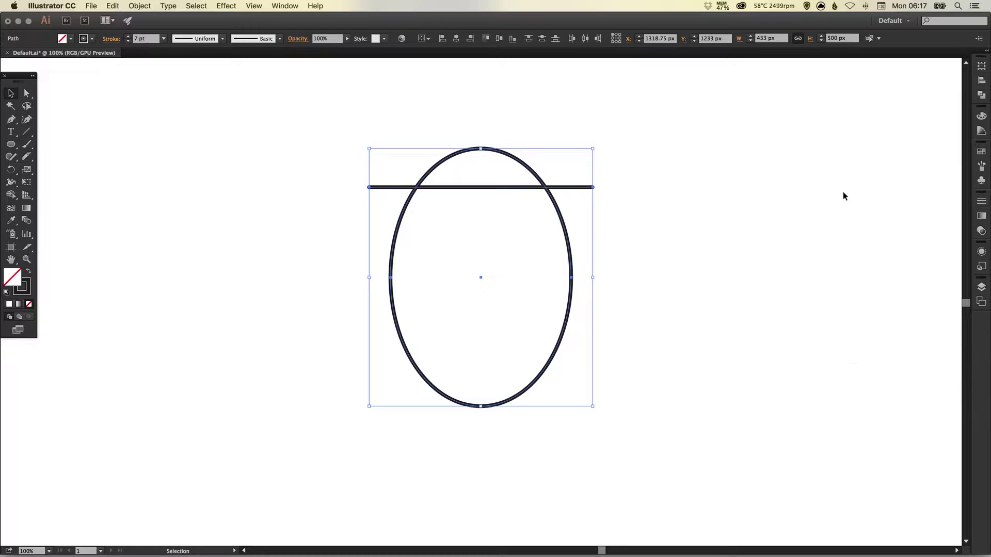
left_click(683, 200)
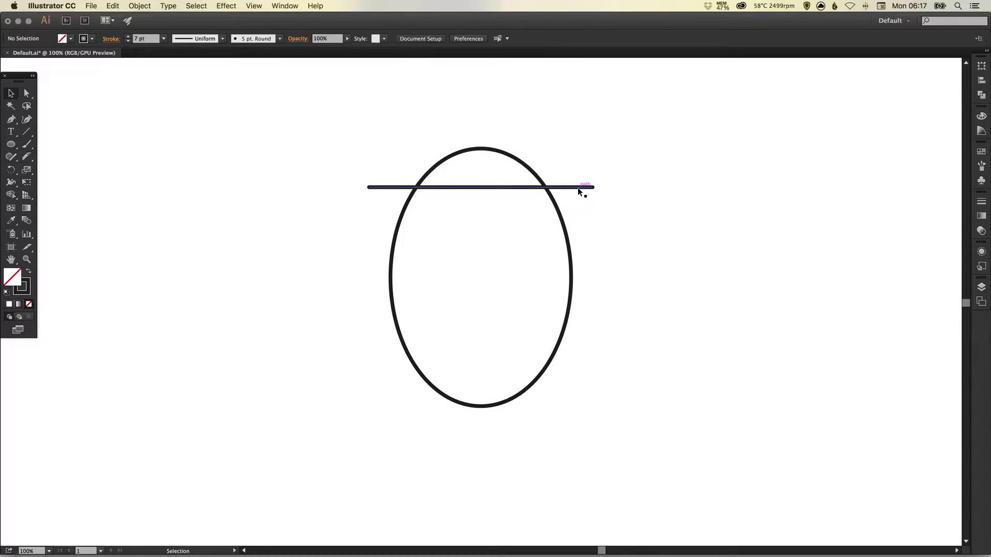
Move the line straight down 176 px to the ellipse's vertical middle using Smart Guides
left_click_drag(577, 187, 578, 282)
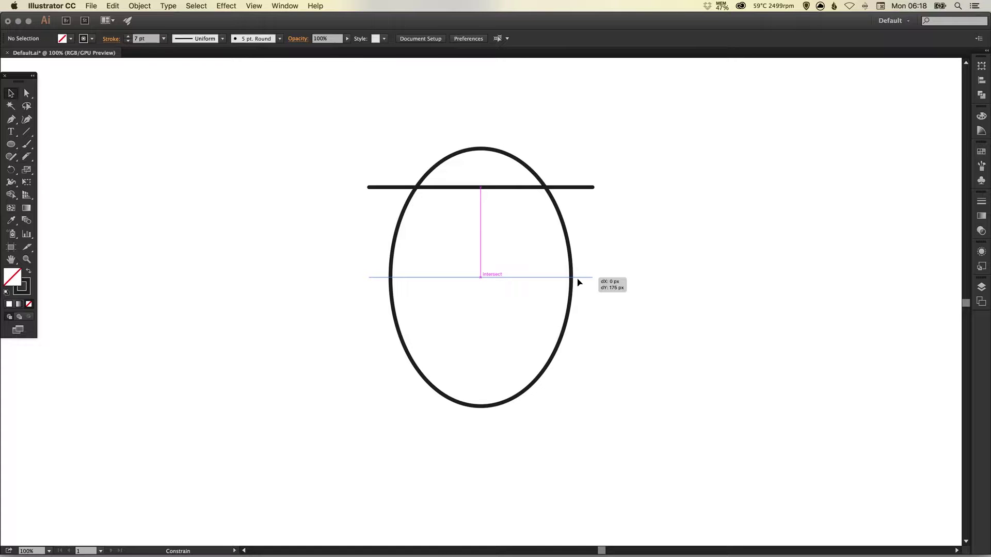
left_click_drag(578, 282, 578, 282)
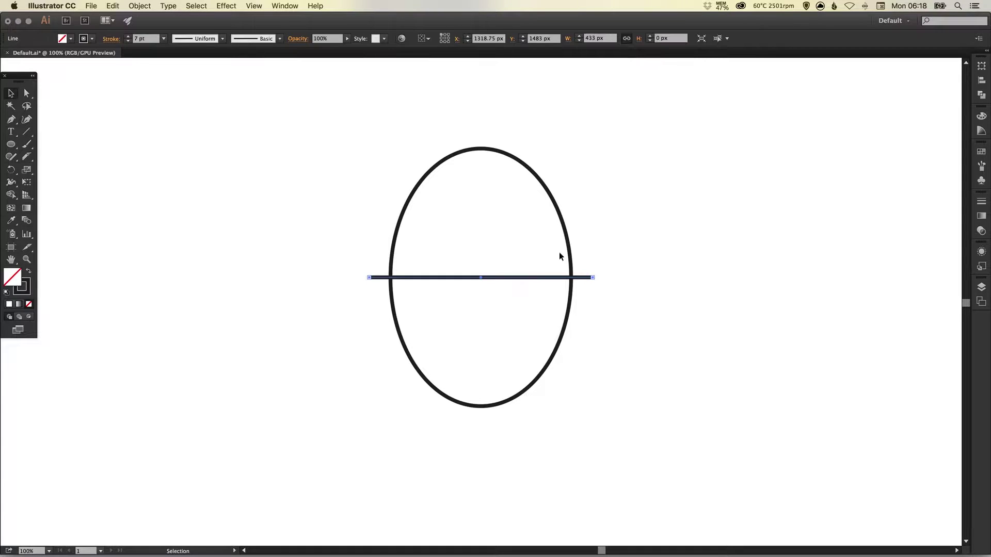
left_click(253, 6)
mouse_move(288, 333)
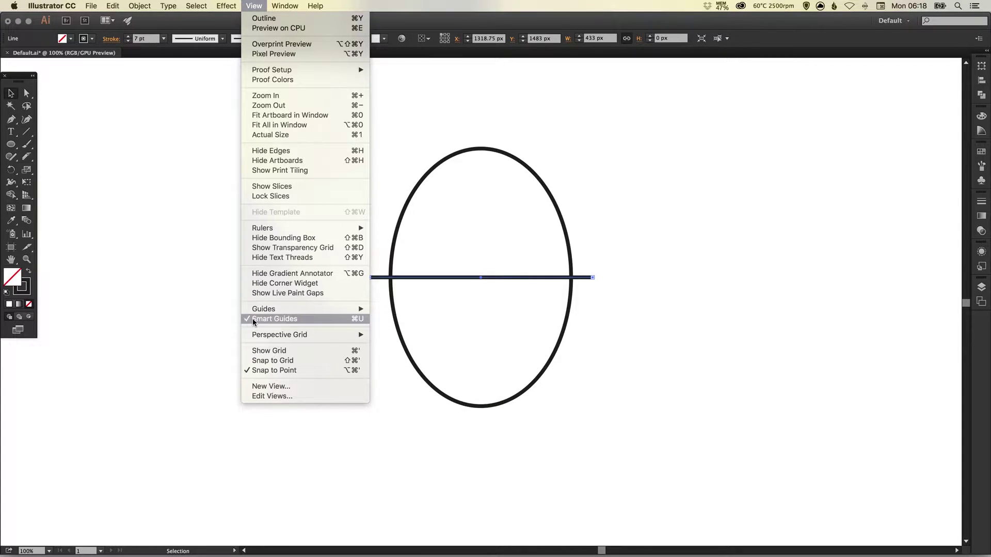
left_click(614, 235)
left_click(602, 191)
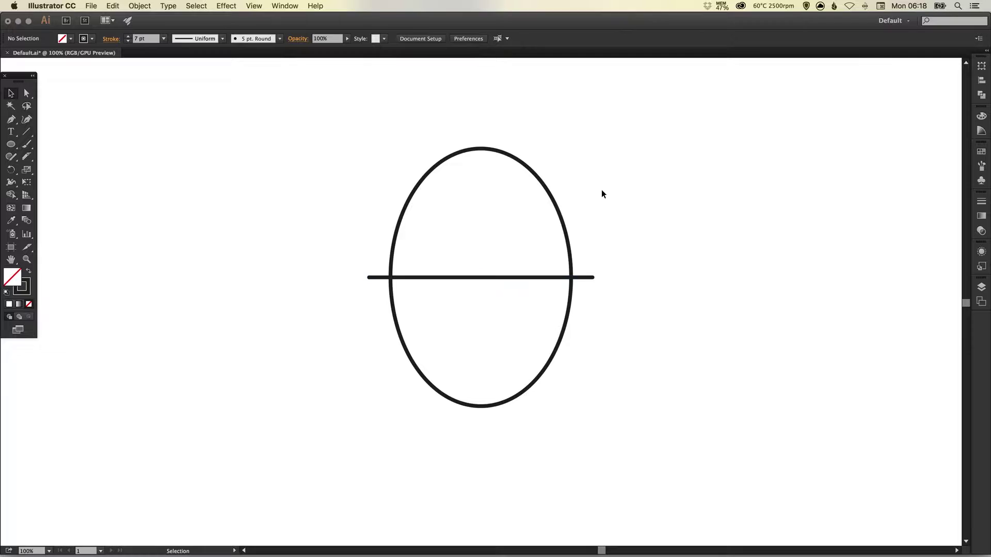
Divide the ellipse along the line with Pathfinder Divide
left_click_drag(366, 237, 491, 340)
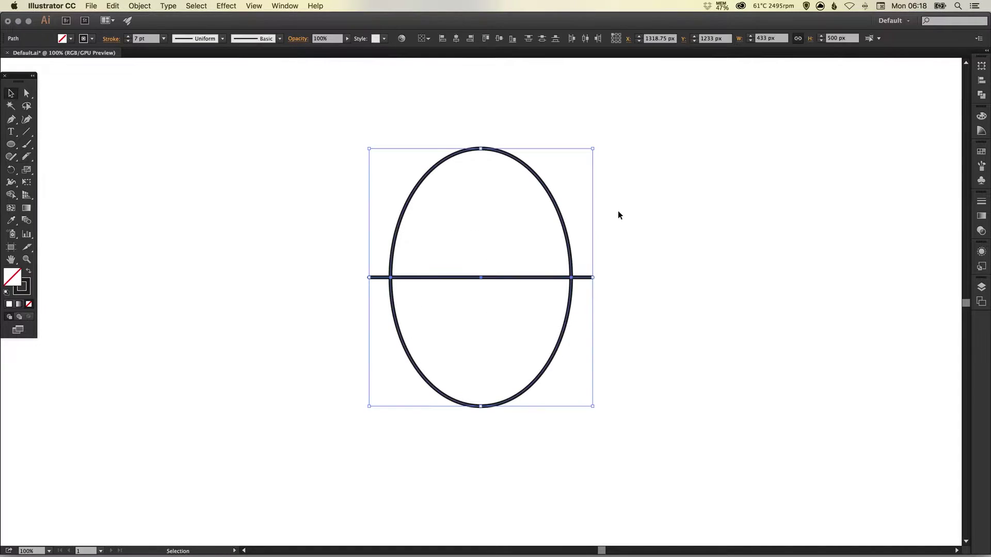
left_click(982, 94)
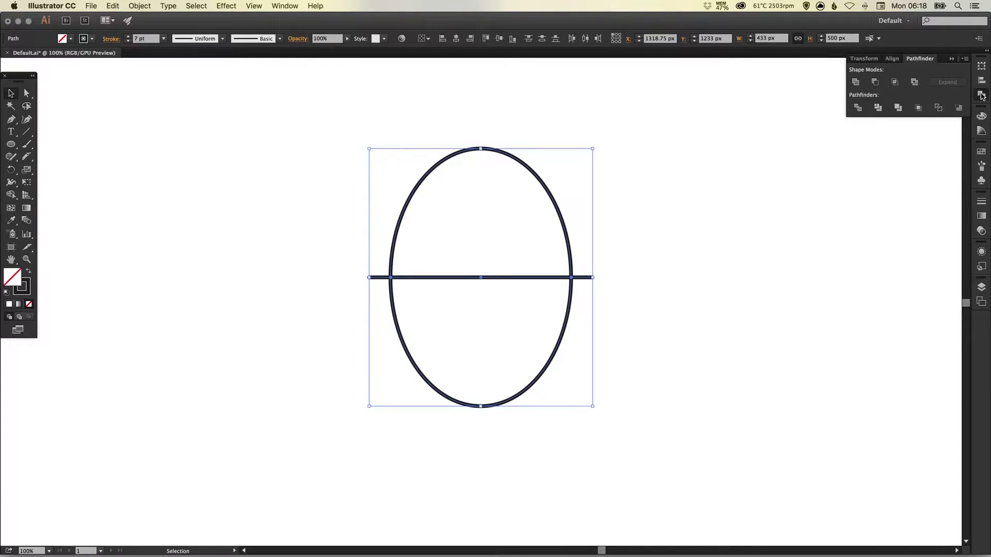
left_click(858, 109)
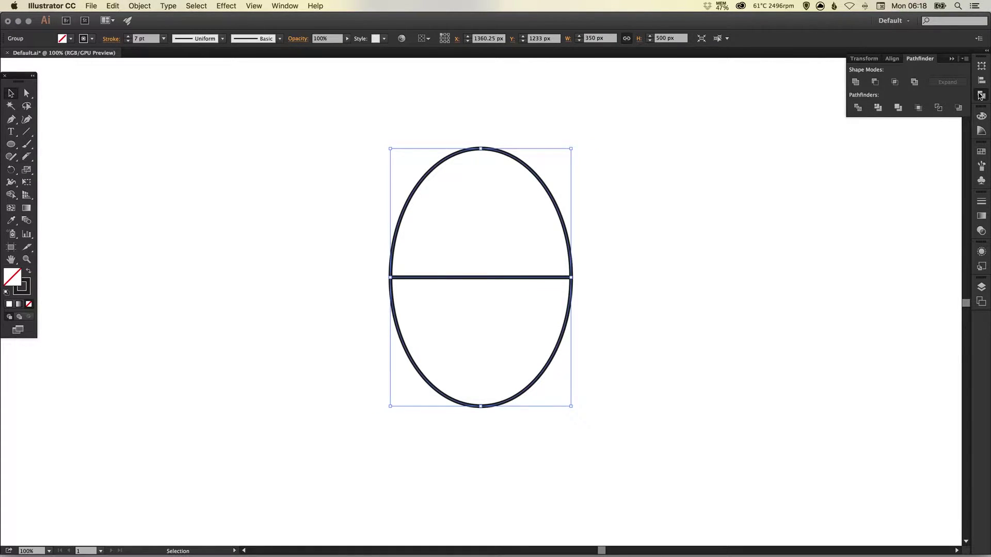
left_click(622, 154)
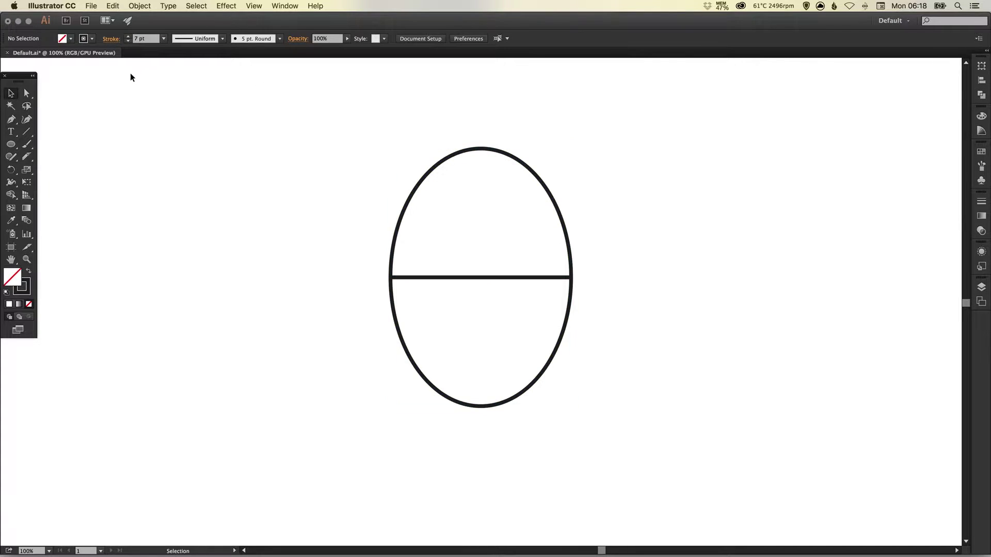
Delete the ellipse's upper arc, leaving a 350 × 250 px bowl, and check it in Outline view
left_click(28, 94)
left_click_drag(314, 111, 688, 261)
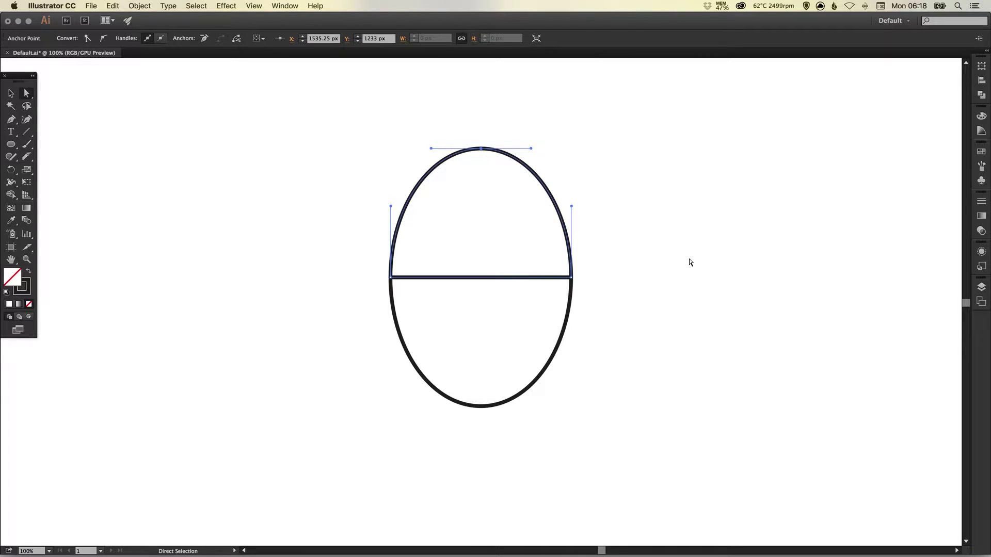
key("Delete")
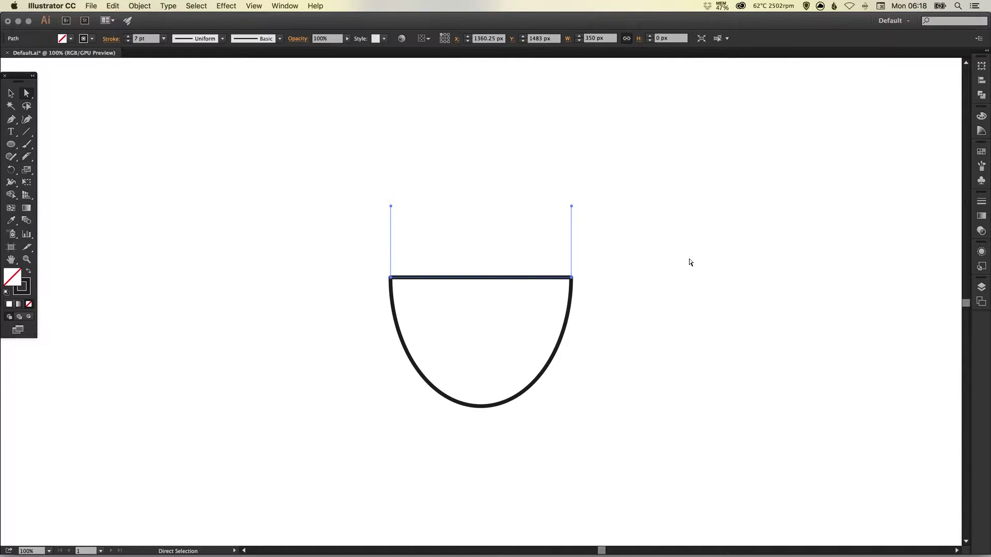
left_click(690, 262)
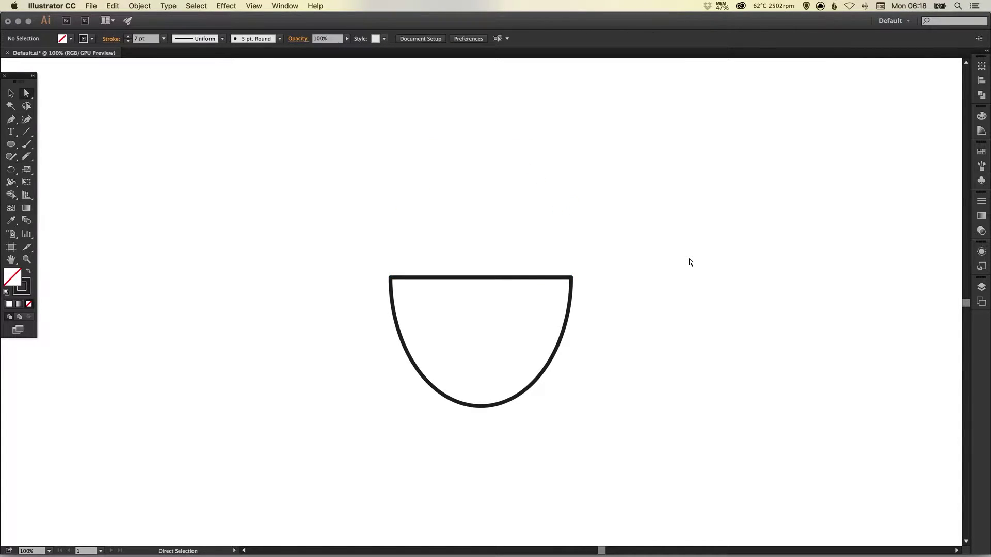
key("v")
key("super+y")
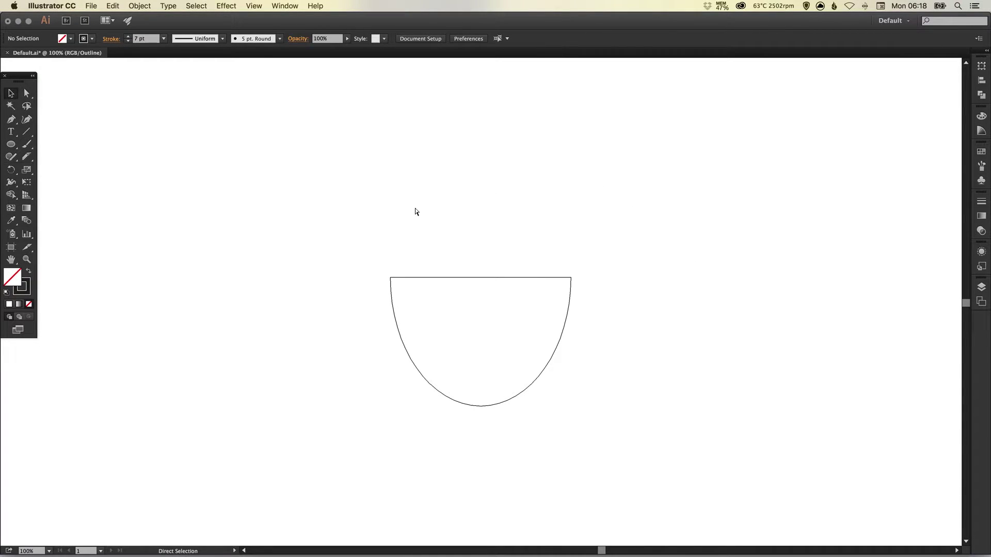
key("super+y")
Move the bowl up and stretch it taller from its top edge
left_click(396, 320)
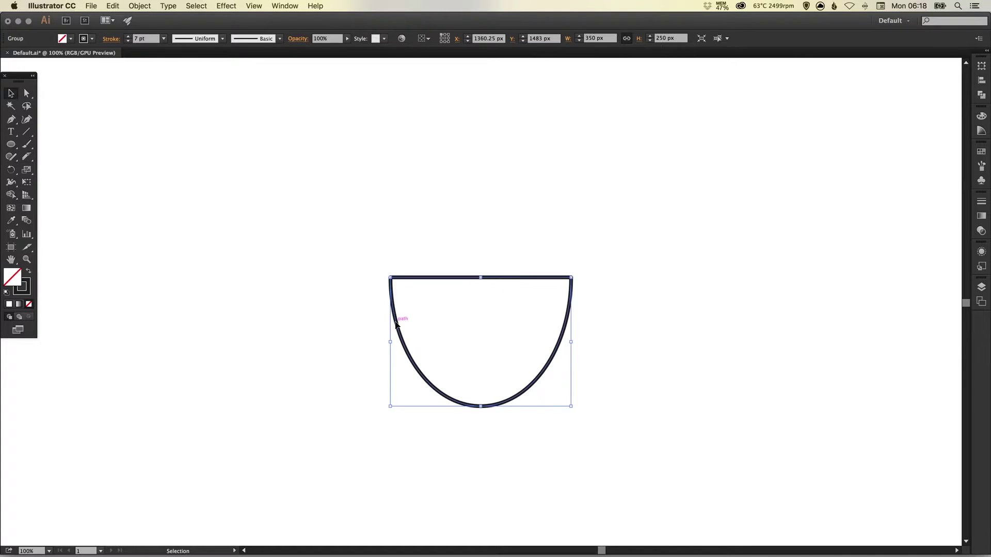
left_click_drag(395, 324, 397, 274)
left_click(447, 176)
left_click_drag(387, 195, 475, 304)
left_click_drag(482, 227, 481, 198)
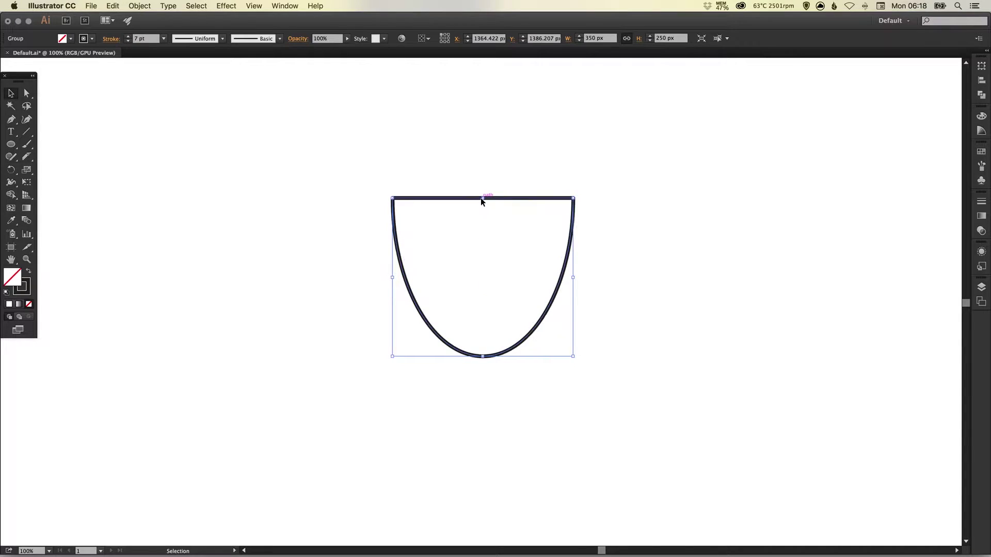
left_click(614, 210)
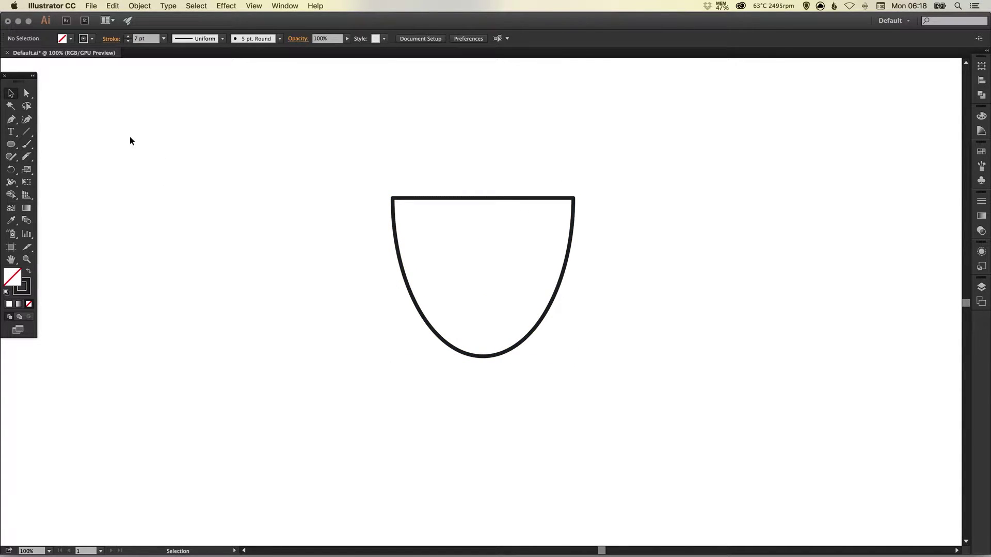
Draw a wider horizontal line above the bowl and centre the bowl under it
left_click(27, 132)
left_click_drag(367, 183, 601, 183)
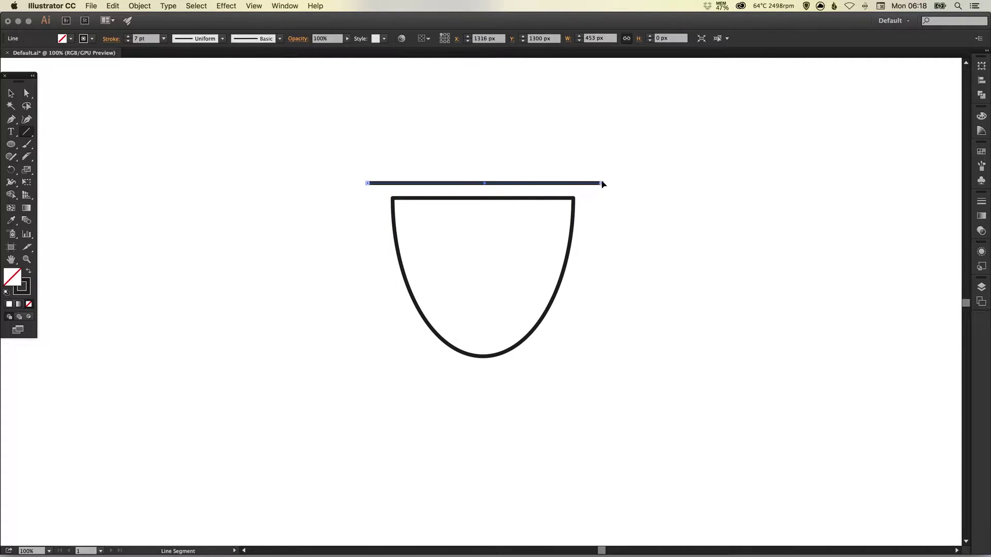
key("v")
left_click_drag(371, 161, 590, 382)
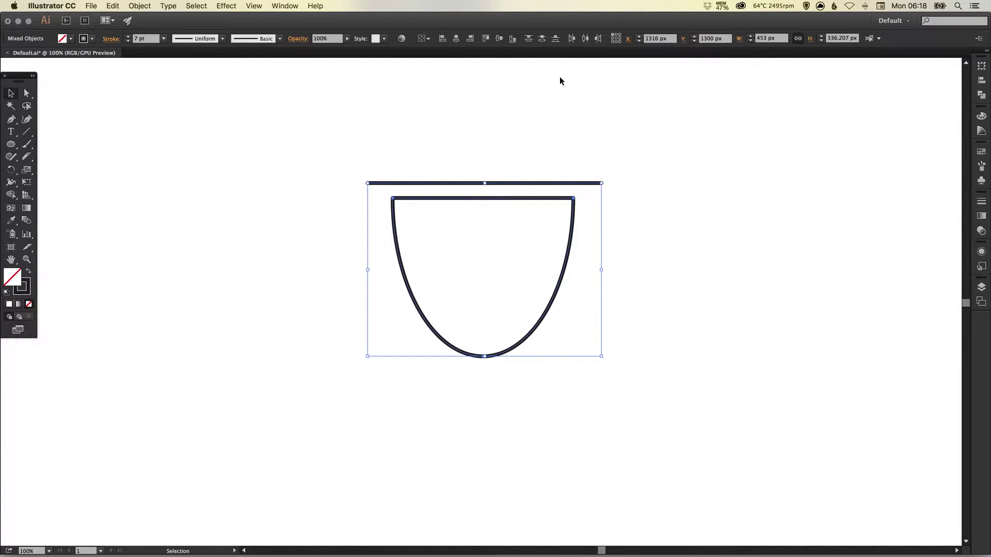
left_click(456, 42)
left_click(566, 147)
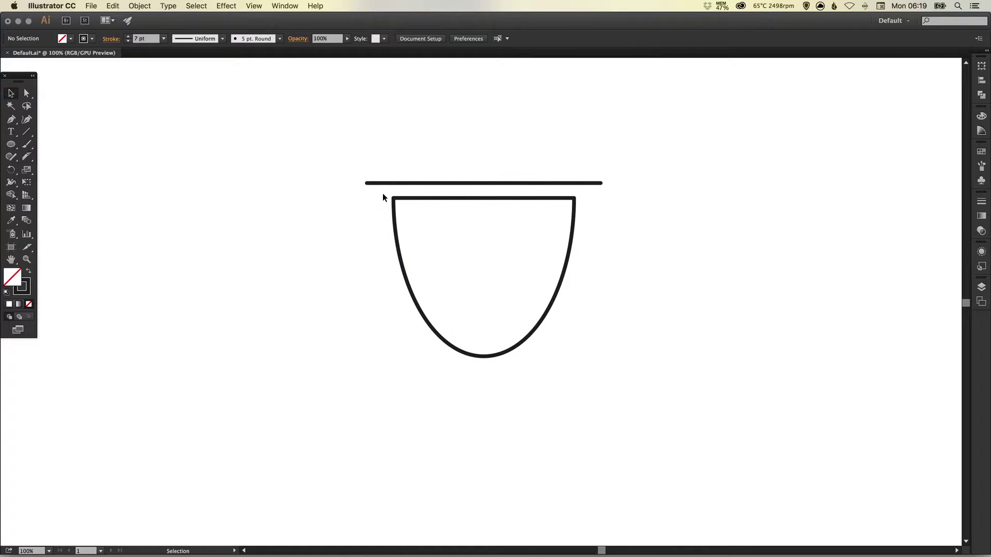
Align the bowl's top with the line using Vertical Align Top
mouse_move(419, 199)
left_mouse_down()
mouse_move(432, 254)
mouse_move(419, 199)
left_mouse_up()
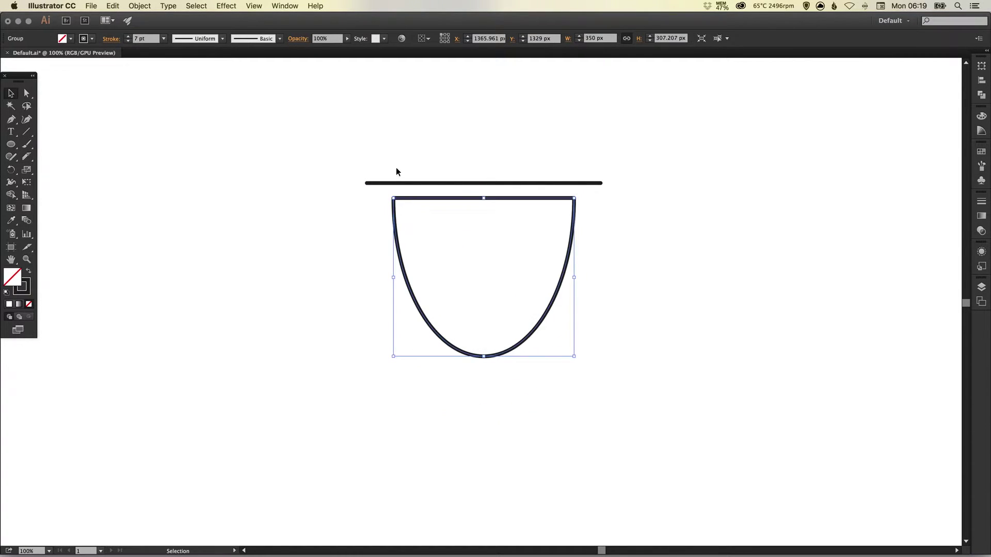
left_click_drag(376, 149, 628, 412)
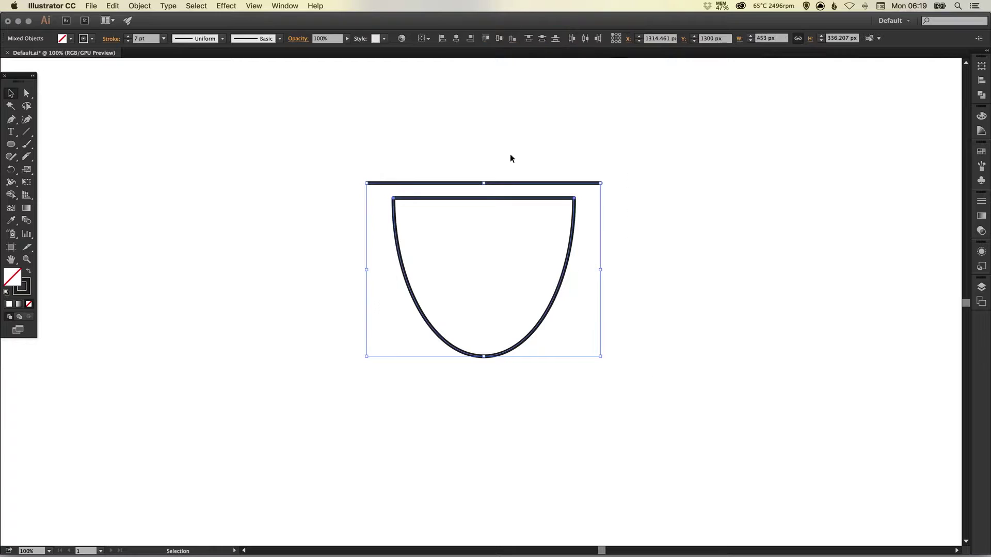
left_click(485, 40)
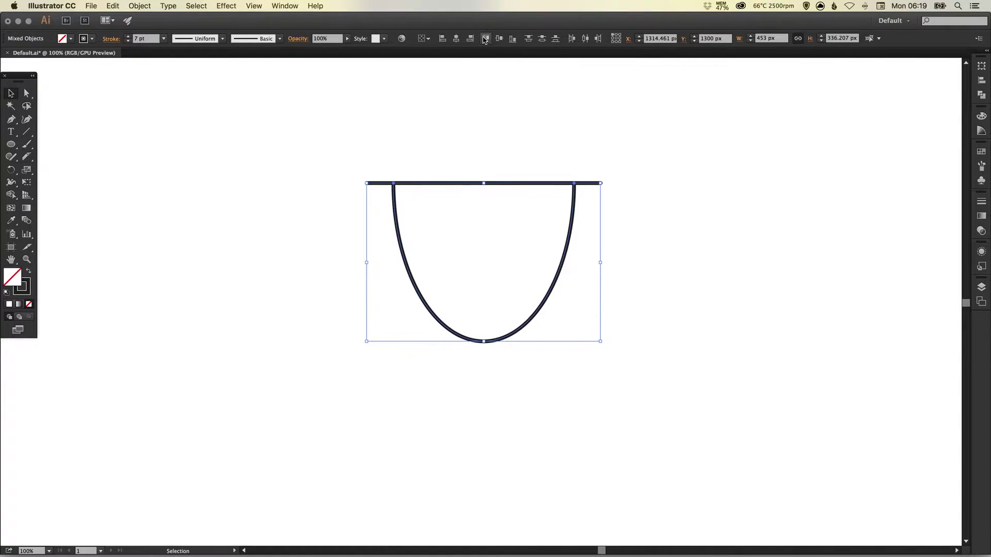
left_click(469, 109)
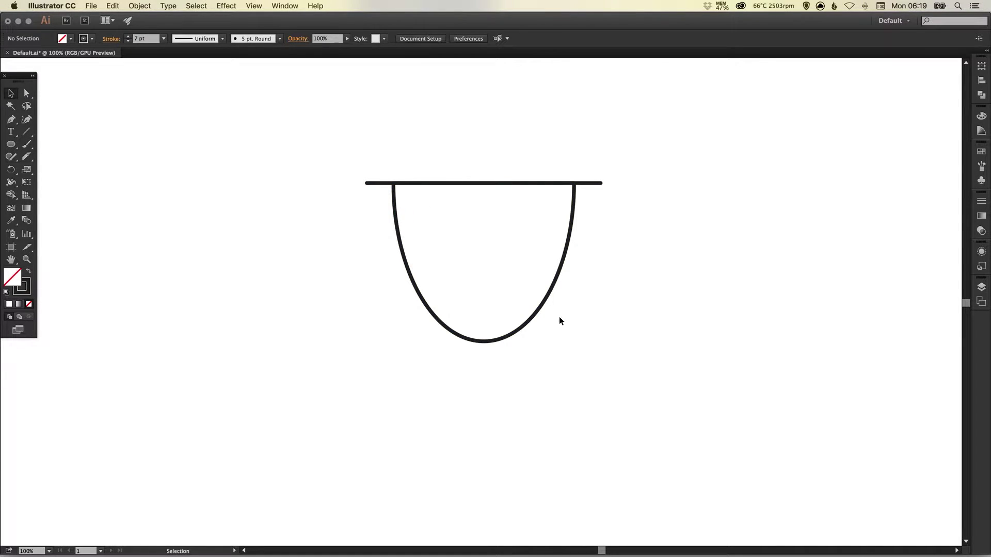
Raise the stroke weight of the line and bowl from 7 pt to 23 pt
left_click(376, 182)
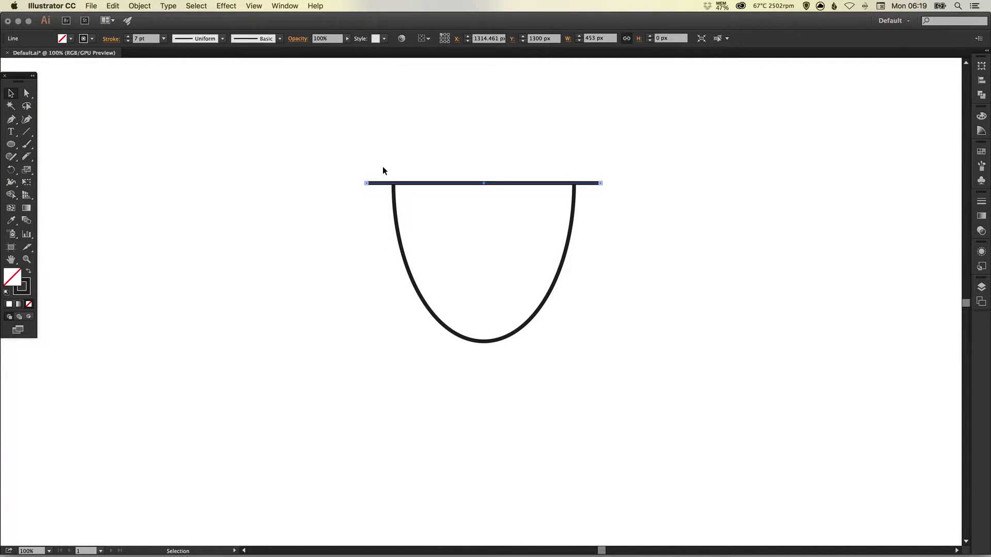
left_click_drag(382, 166, 524, 280)
left_click(681, 245)
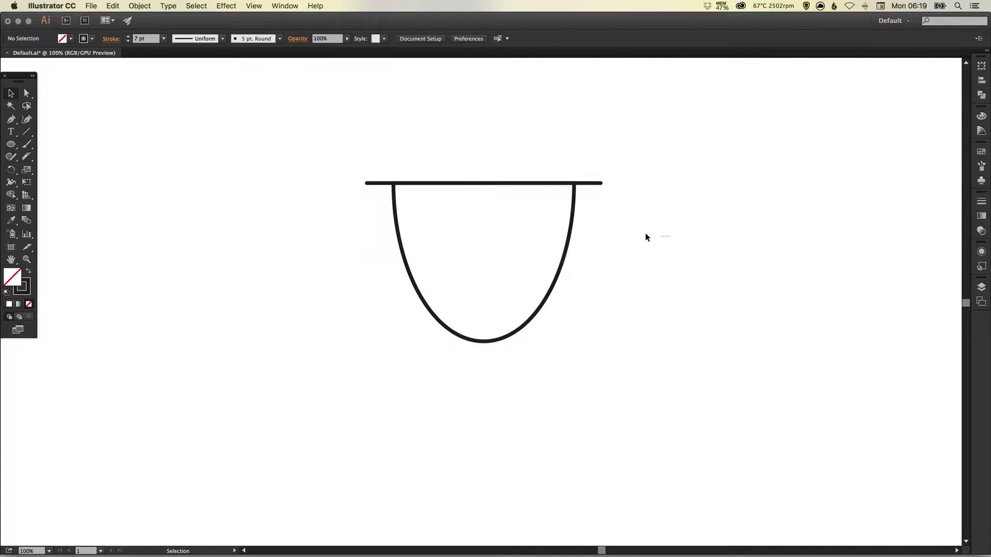
left_click_drag(574, 236, 671, 175)
left_click(981, 201)
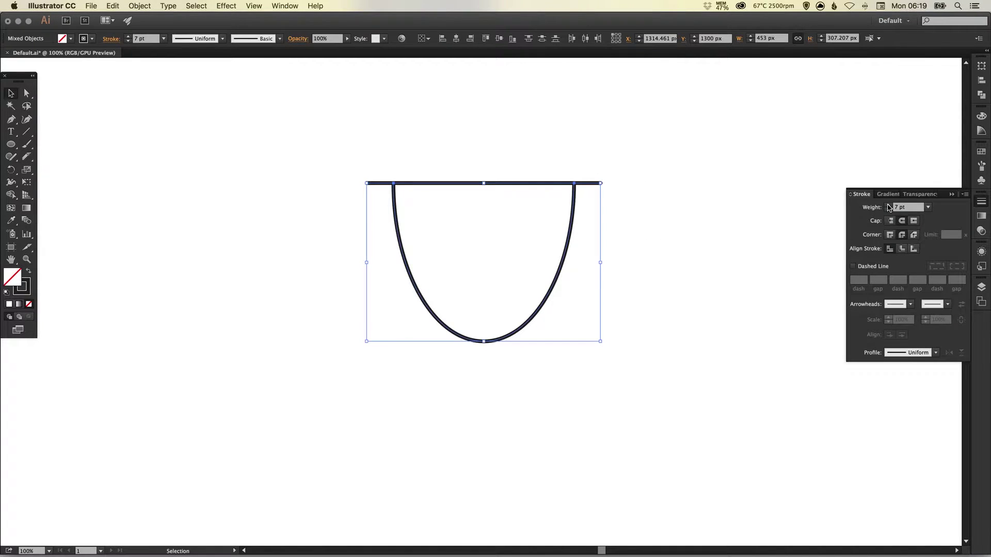
left_click(888, 206)
left_click(888, 205)
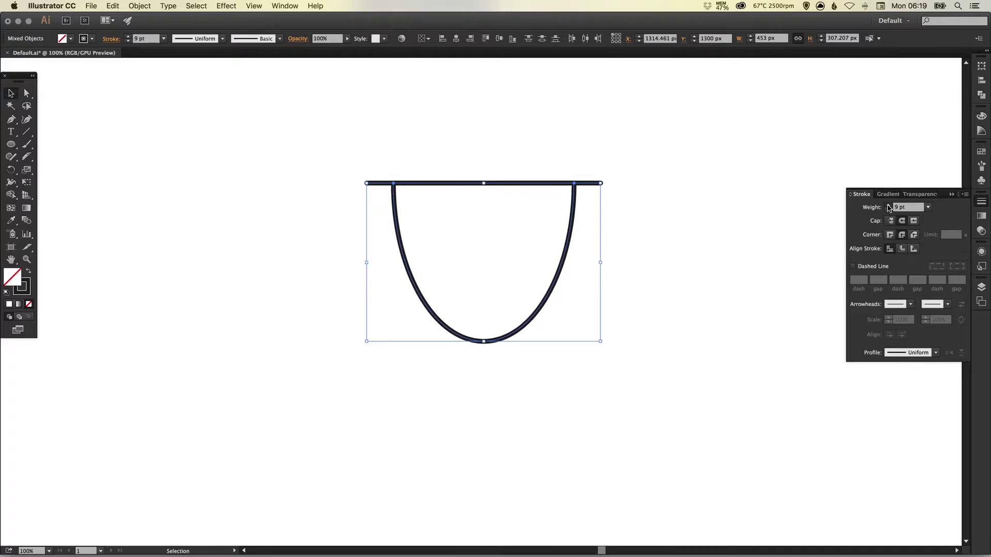
left_click(888, 206)
left_click(888, 205)
left_click(888, 205)
left_click(888, 205)
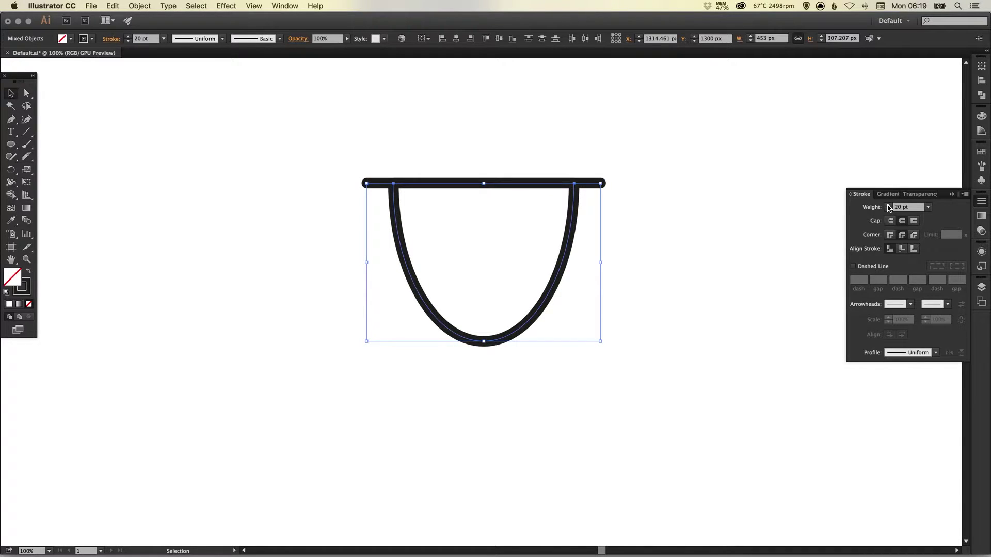
left_click(888, 206)
left_click(888, 205)
left_click(888, 206)
left_click(888, 206)
left_click(888, 205)
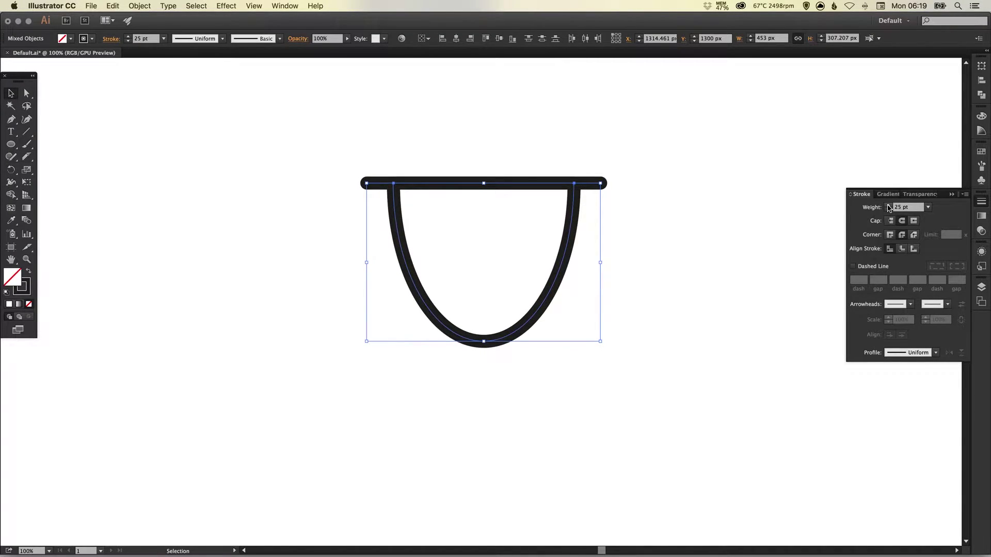
left_click(888, 210)
left_click(888, 209)
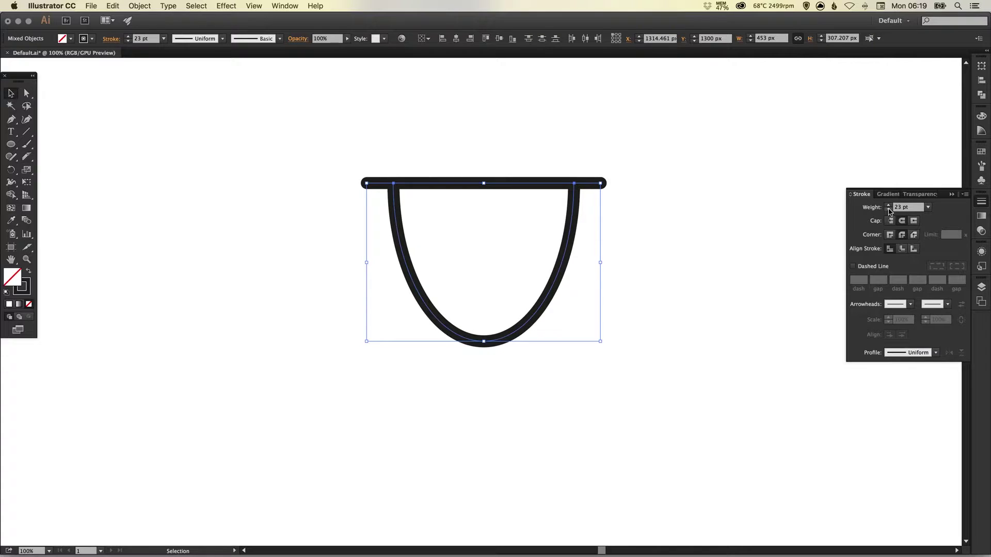
left_click(686, 199)
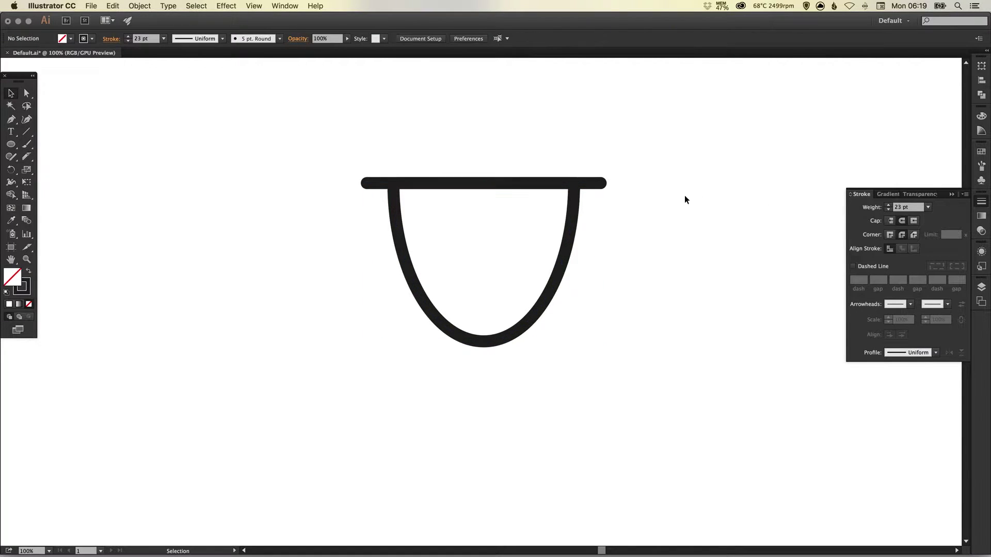
Thicken only the top rim line's stroke to 34 pt
left_click(589, 186)
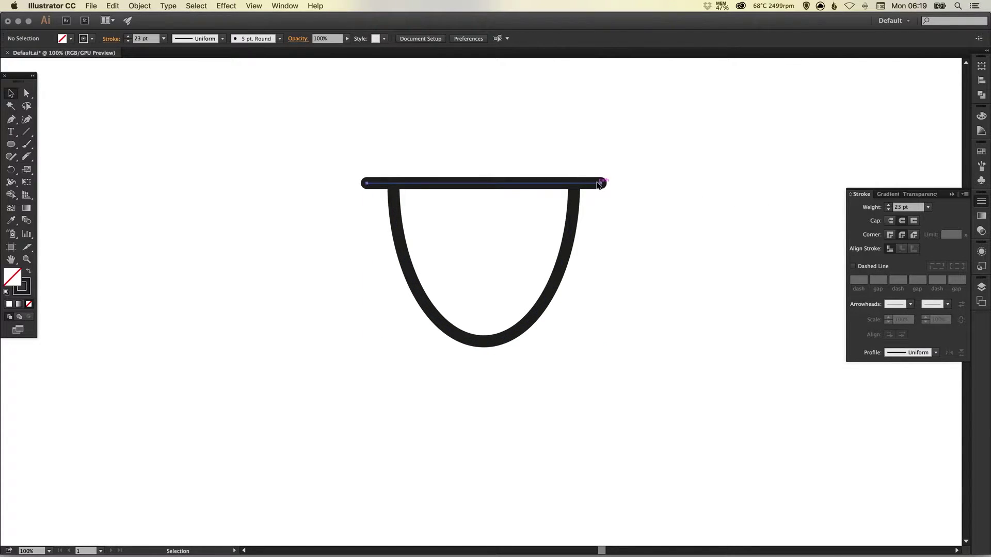
left_click(888, 205)
left_click(889, 205)
left_click(888, 205)
left_click(889, 206)
left_click(889, 206)
left_click(889, 206)
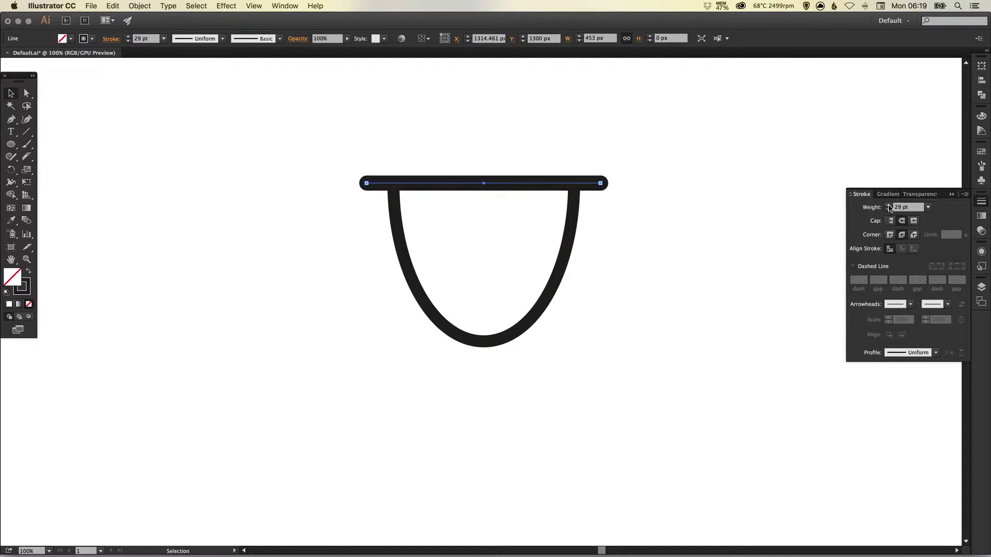
left_click(889, 205)
left_click(888, 205)
left_click(889, 205)
left_click(889, 205)
left_click(889, 206)
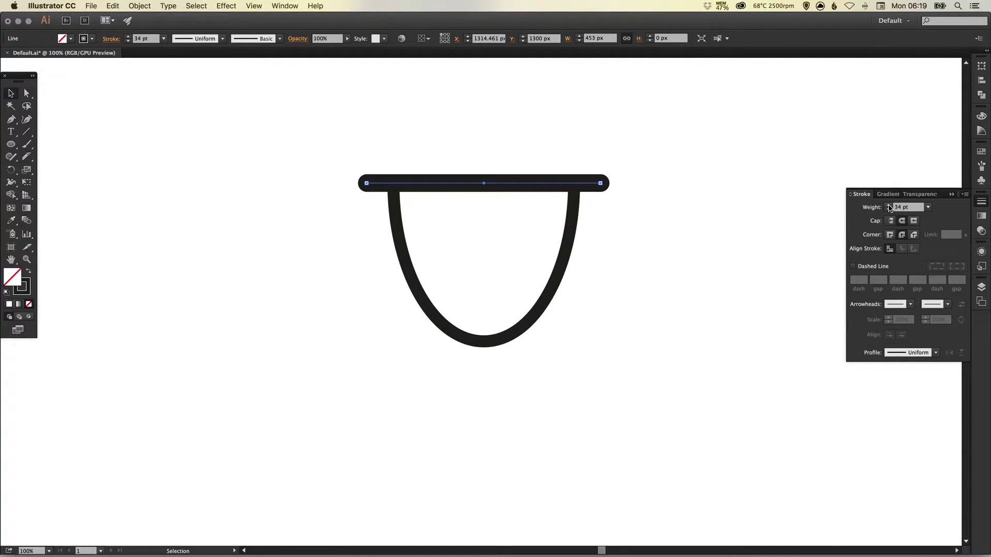
left_click(781, 235)
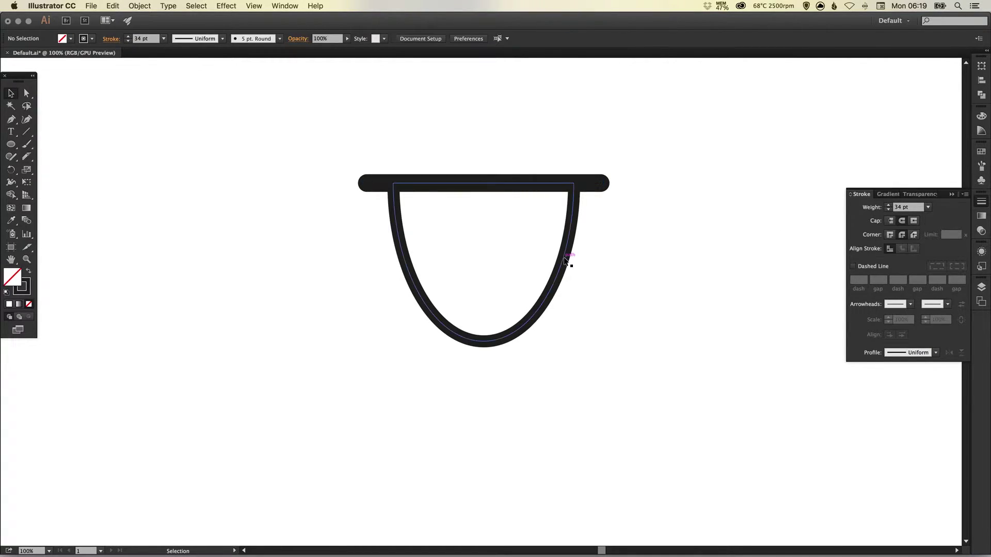
left_click(981, 205)
scroll(615, 244, "down", 2)
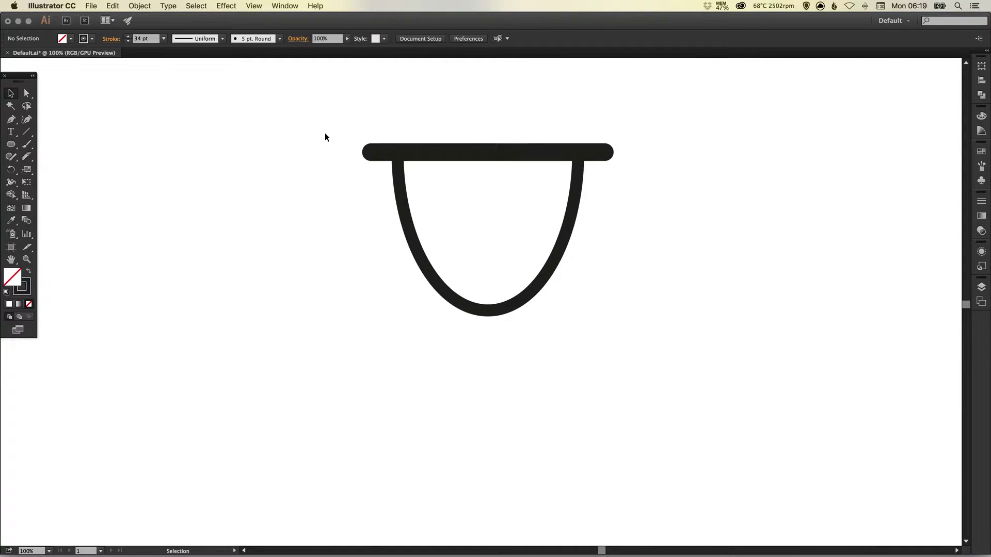
Paste a copy of the rim and bowl in place and nudge it downward
scroll(328, 134, "up", 2)
left_click_drag(319, 147, 658, 402)
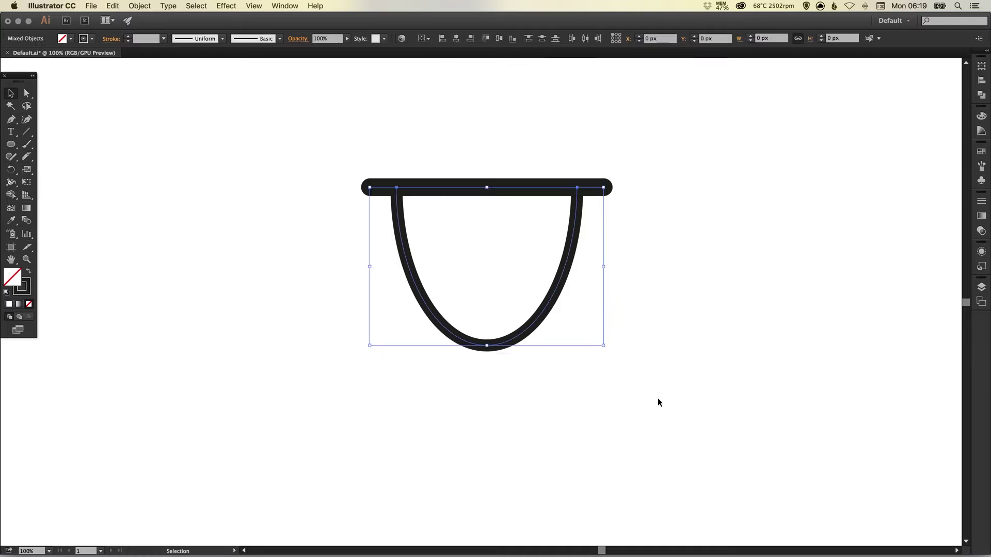
left_click(113, 6)
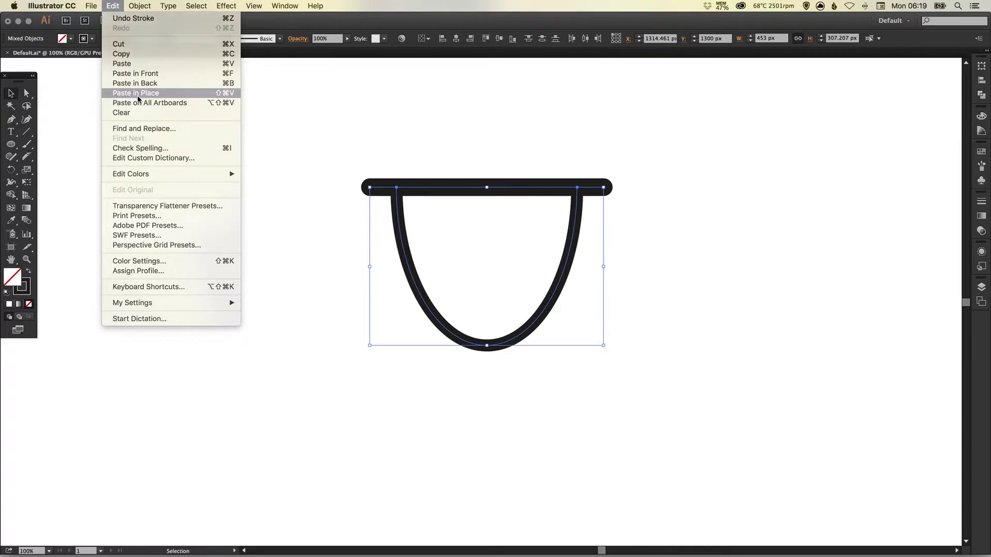
left_click(138, 98)
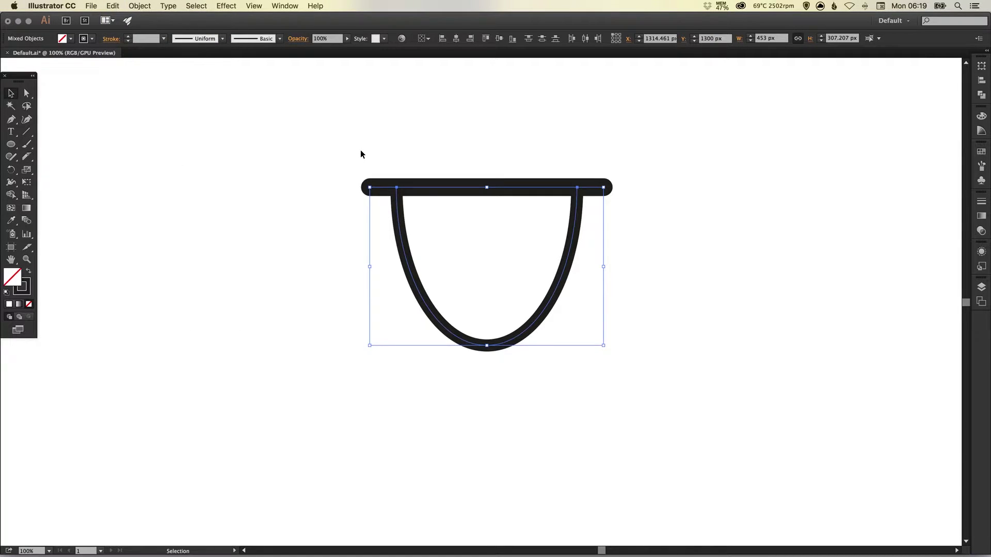
key("shift")
key("shift+Down")
key("shift+Down")
key("shift+Down")
key("shift+Down")
key("shift+Down")
key("shift+Down")
key("shift+Down")
key("shift+Down")
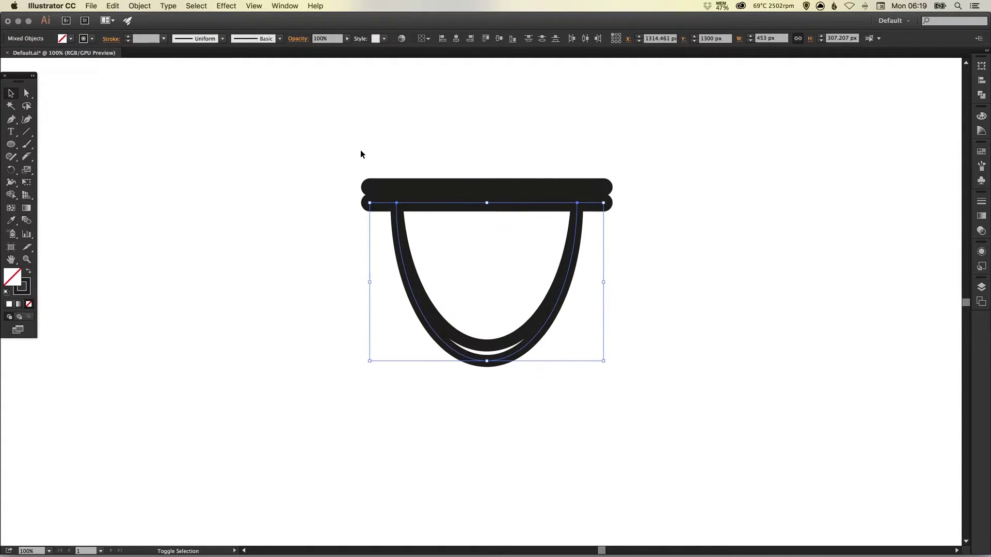
key("shift+Down")
key("shift+Down")
key("shift+Down")
key("shift+Down")
key("shift+Down")
key("shift+Down")
key("shift+Down")
key("shift+Down")
key("shift+Down")
key("shift+Down")
key("shift+Down")
key("shift+Down")
key("shift+Down")
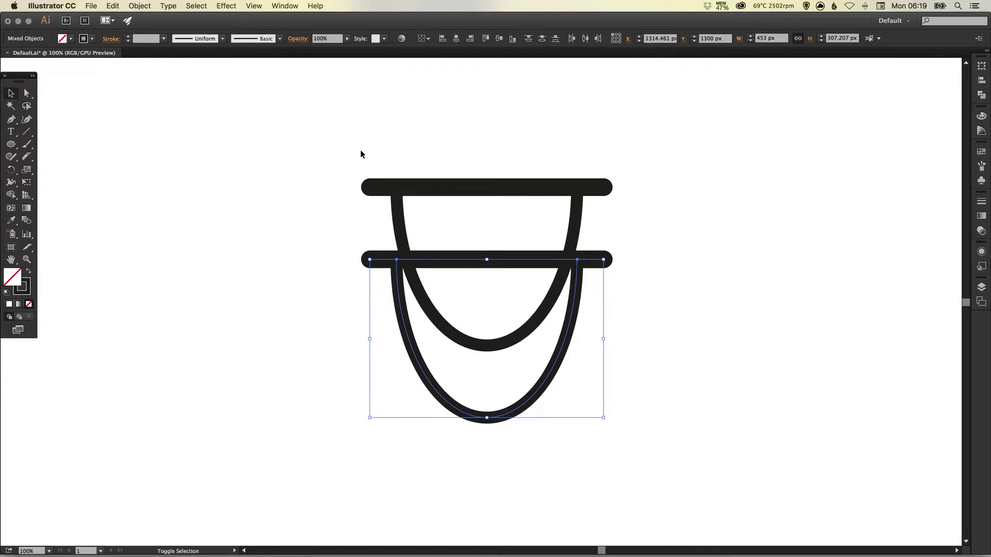
key("shift+Down")
key("shift+Down")
key("shift+Down")
key("shift+Down")
key("shift+Down")
key("shift+Down")
key("shift+Down")
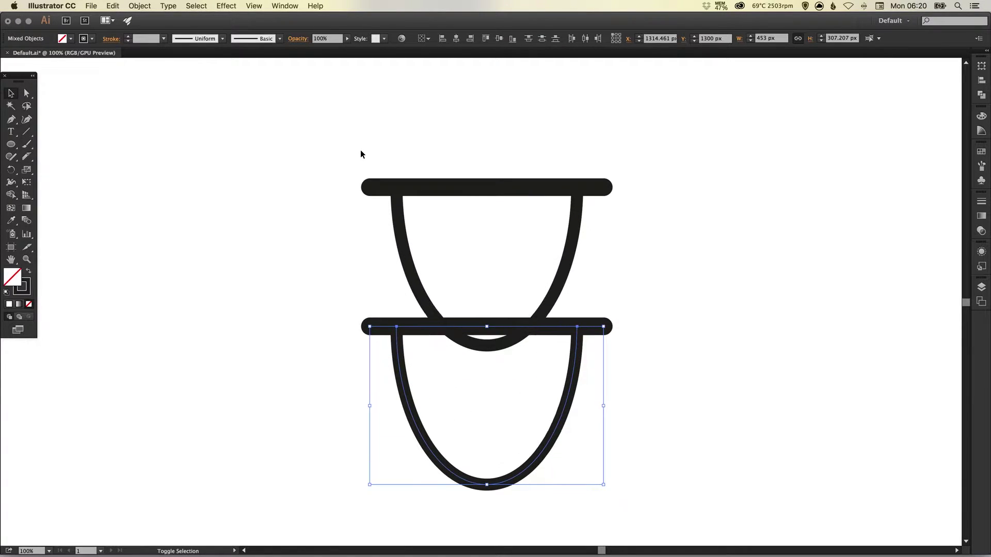
Reflect the lower copy across the horizontal axis to form the hourglass outline
left_click(11, 170)
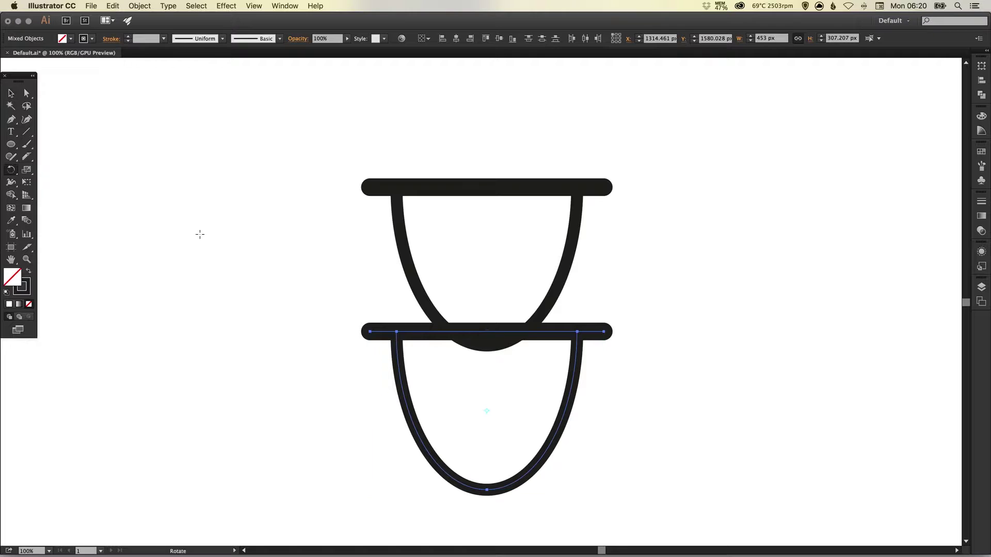
left_click_drag(272, 245, 524, 438)
key("v")
left_click(147, 7)
mouse_move(147, 19)
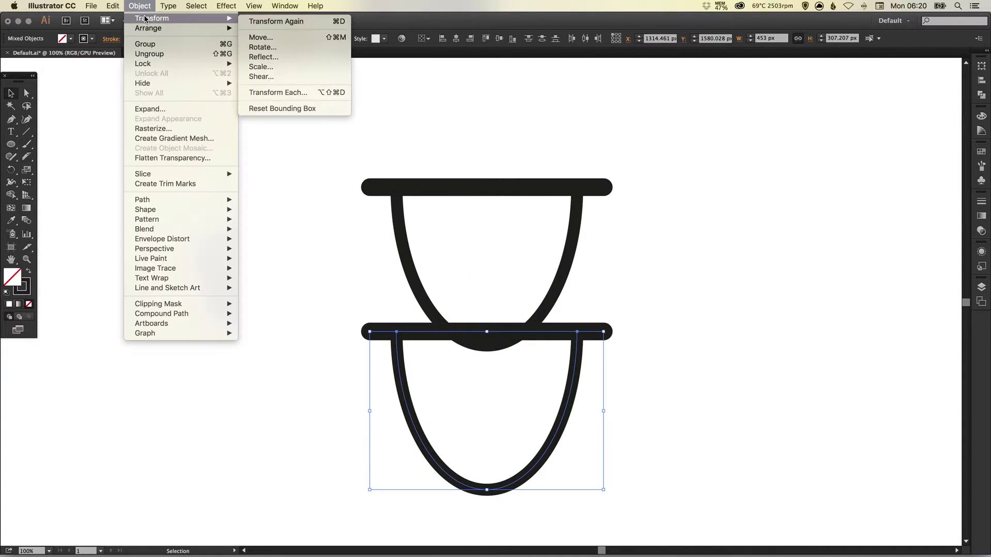
left_click(264, 57)
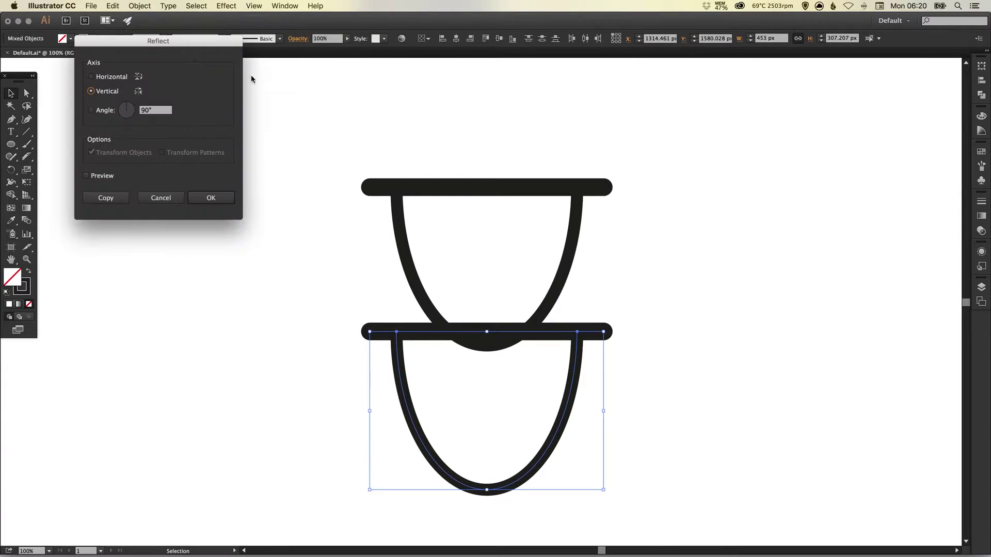
left_click(110, 78)
left_click(217, 199)
left_click(400, 317)
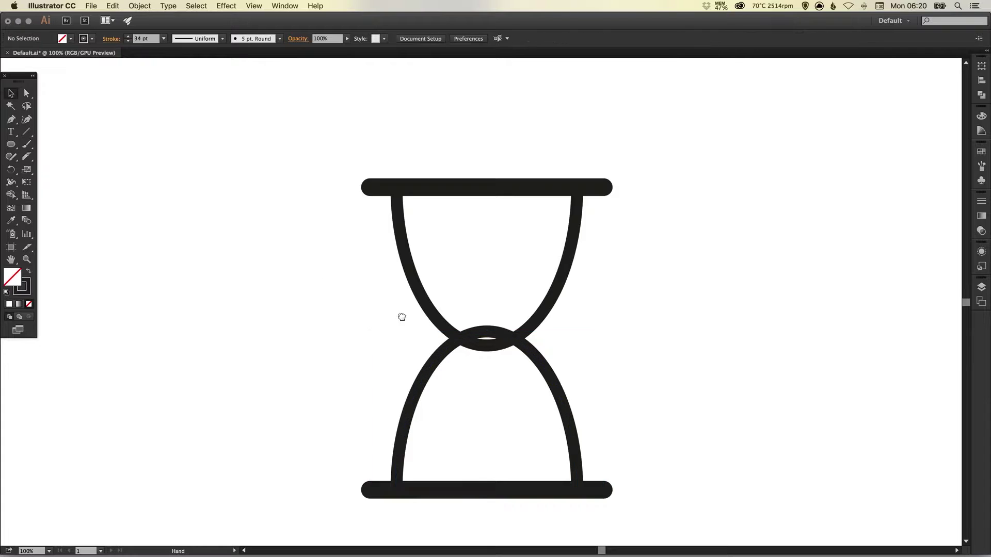
Unite the two overlapping bowl curves into one waisted hourglass path with Pathfinder Unite
left_click_drag(401, 317, 381, 265)
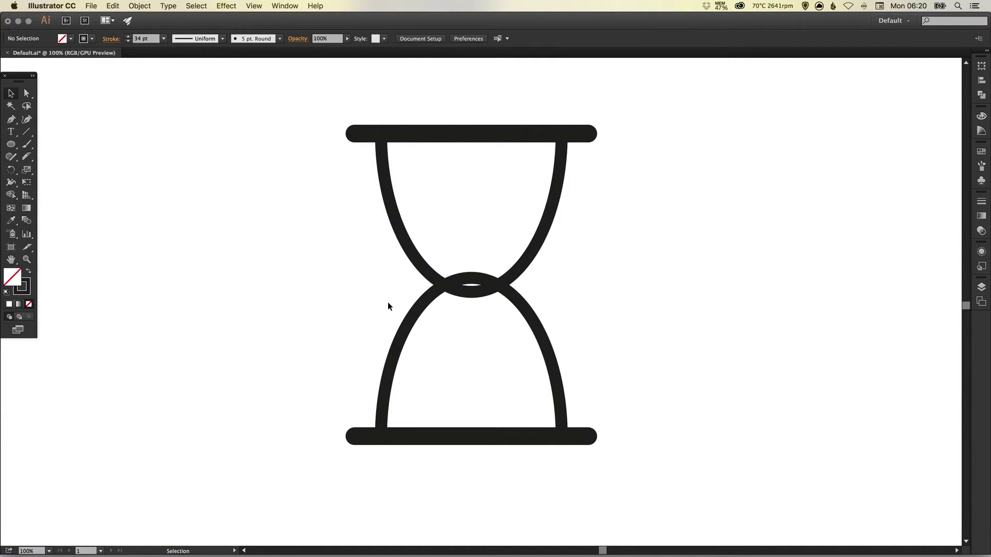
left_click(528, 264)
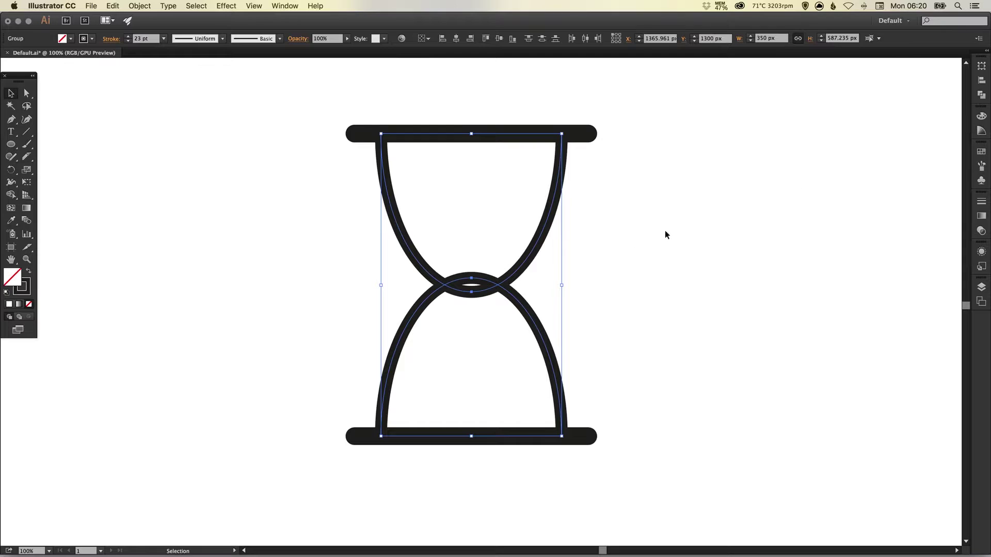
left_click(983, 95)
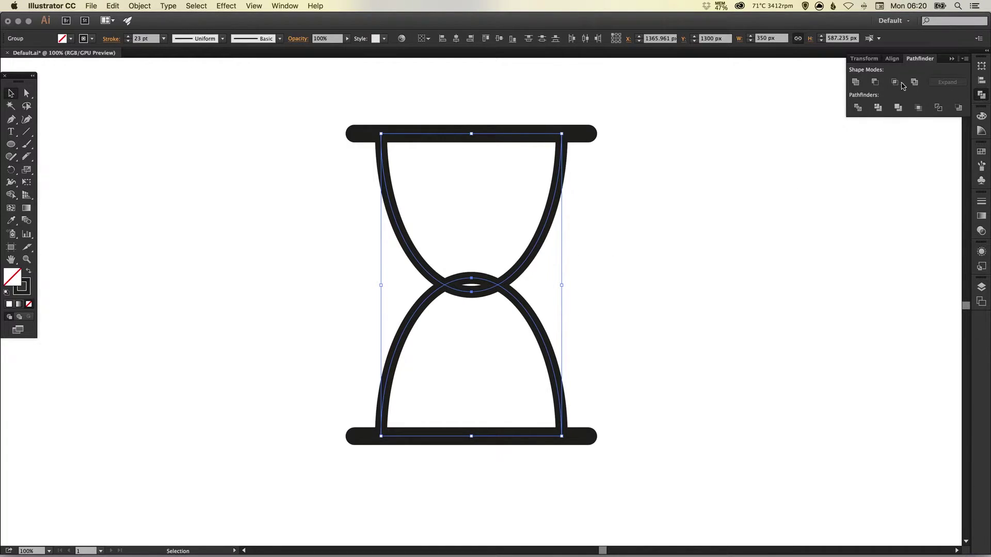
left_click(855, 83)
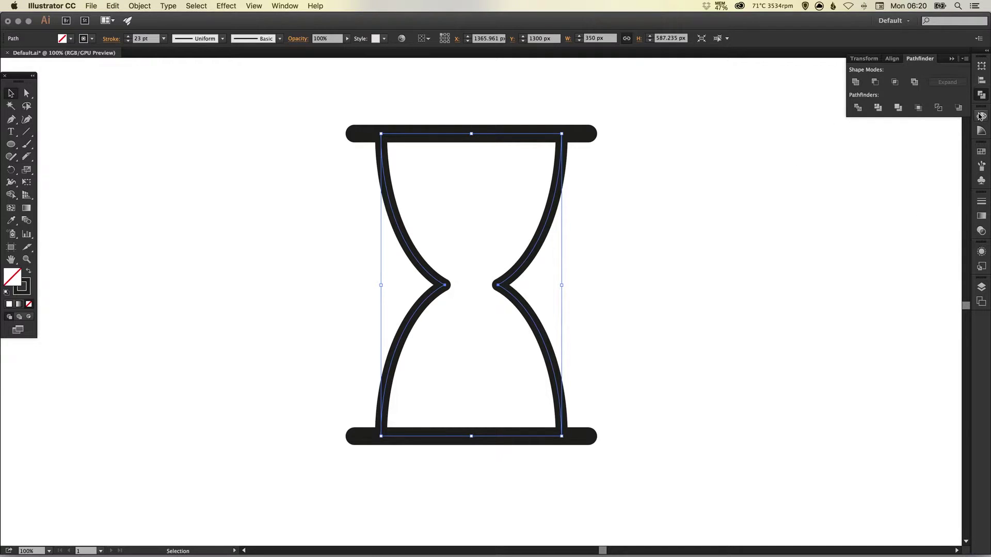
left_click(980, 97)
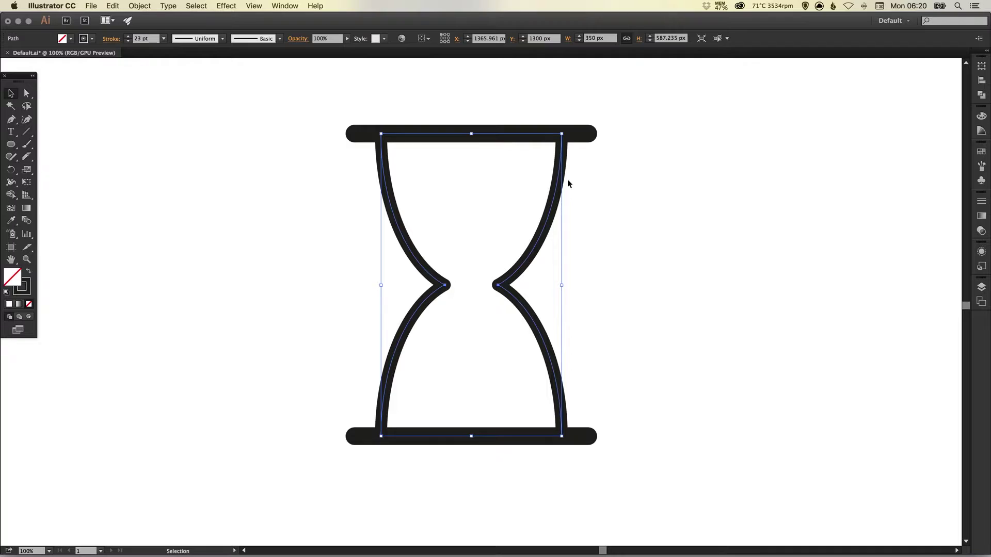
Switch the hourglass path's corner joins from sharp to rounded in the Stroke panel
left_click(981, 200)
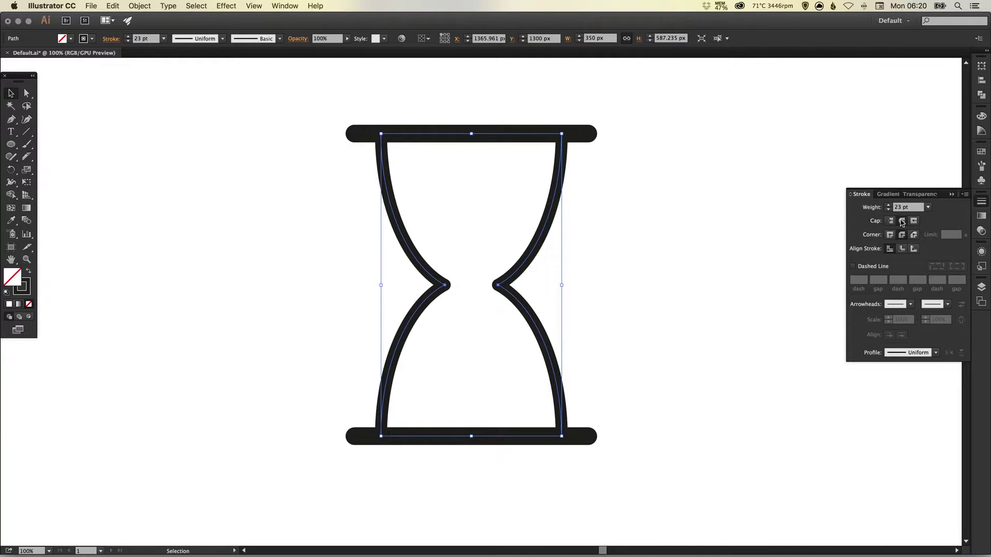
left_click(889, 234)
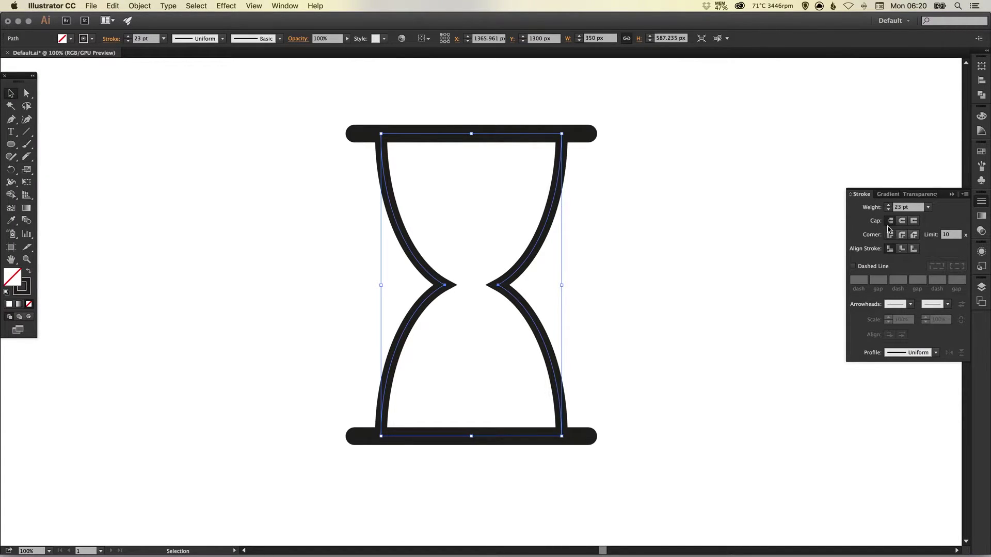
left_click(687, 267)
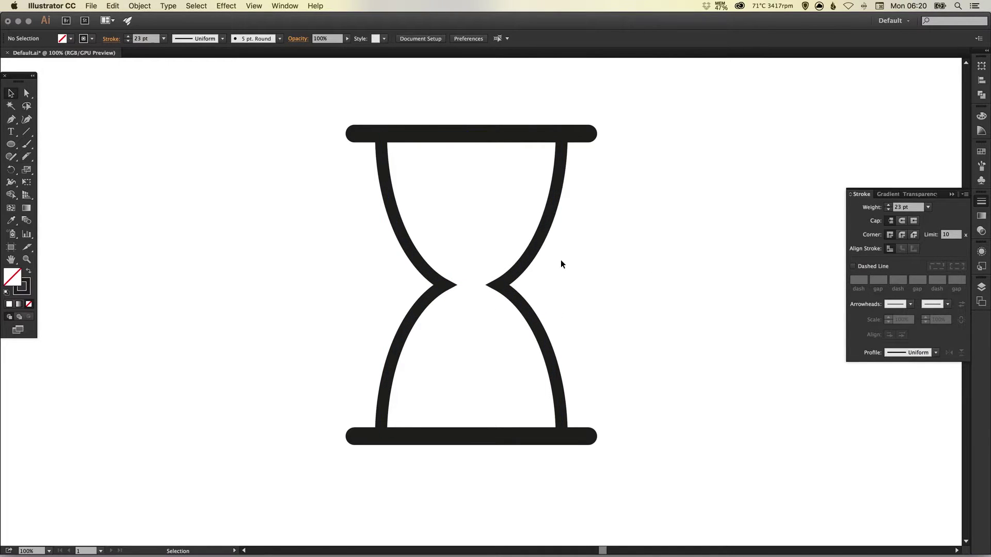
left_click_drag(564, 249, 480, 307)
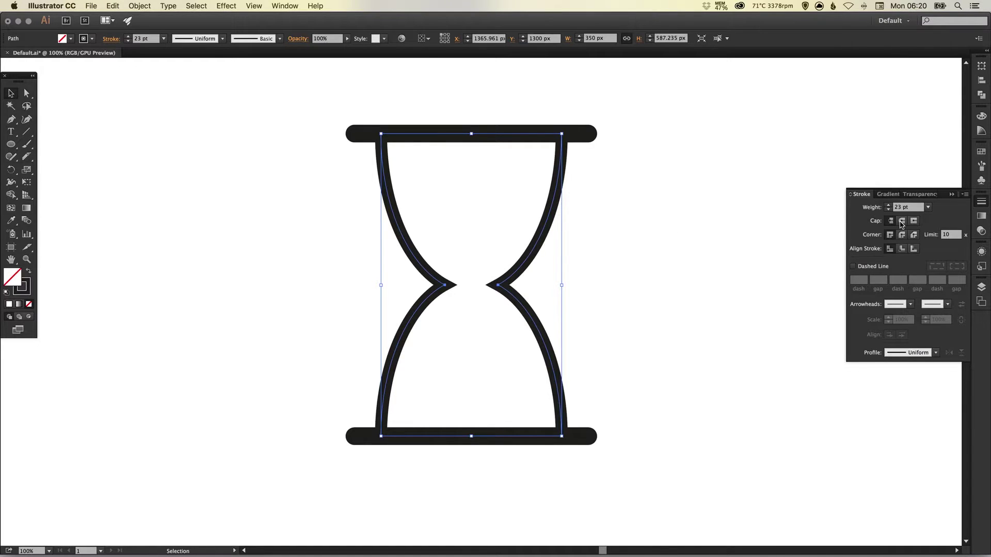
left_click(901, 240)
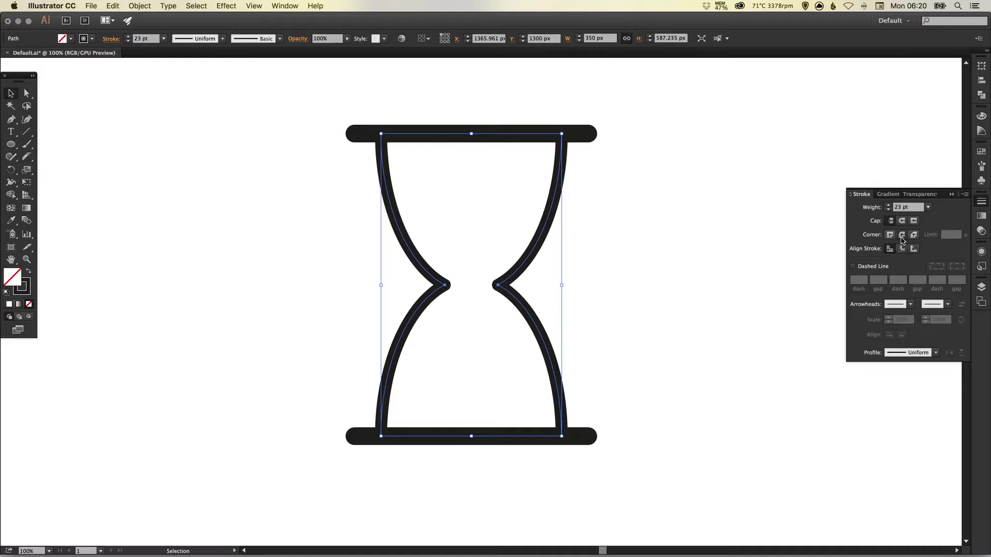
left_click(654, 286)
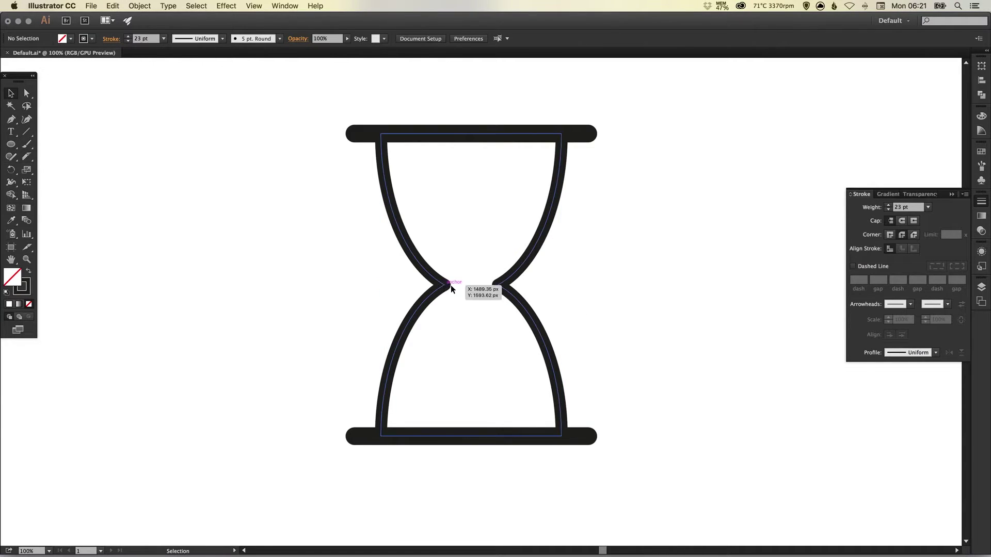
left_click(983, 203)
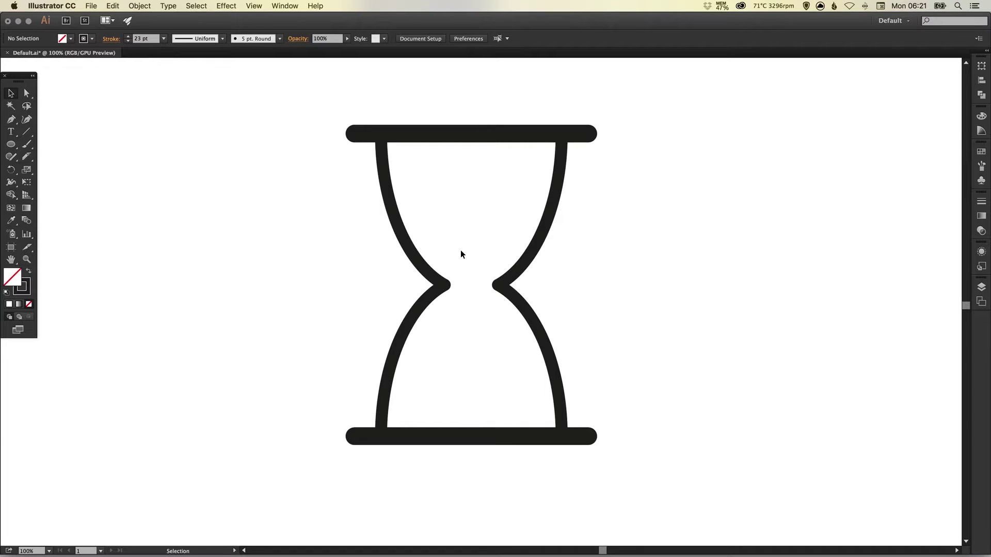
Inspect the hourglass body path in Outline view, then return to Preview
scroll(470, 236, "up", 2)
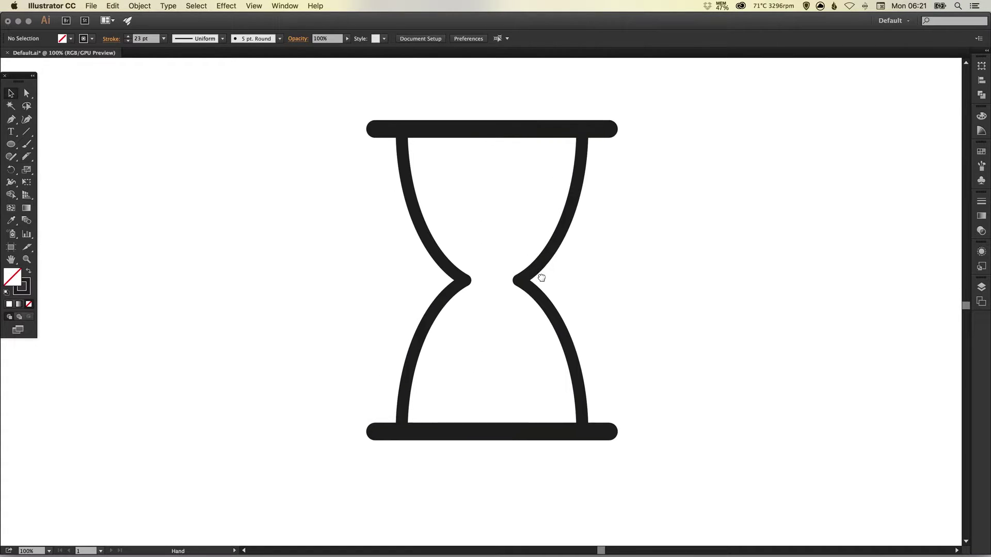
left_click(428, 298)
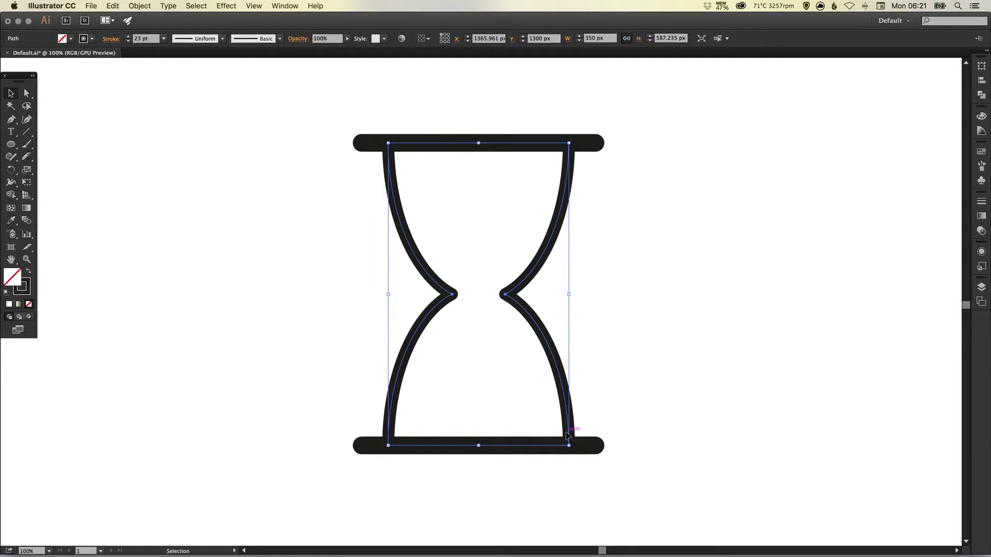
key("super+y")
left_click(635, 262)
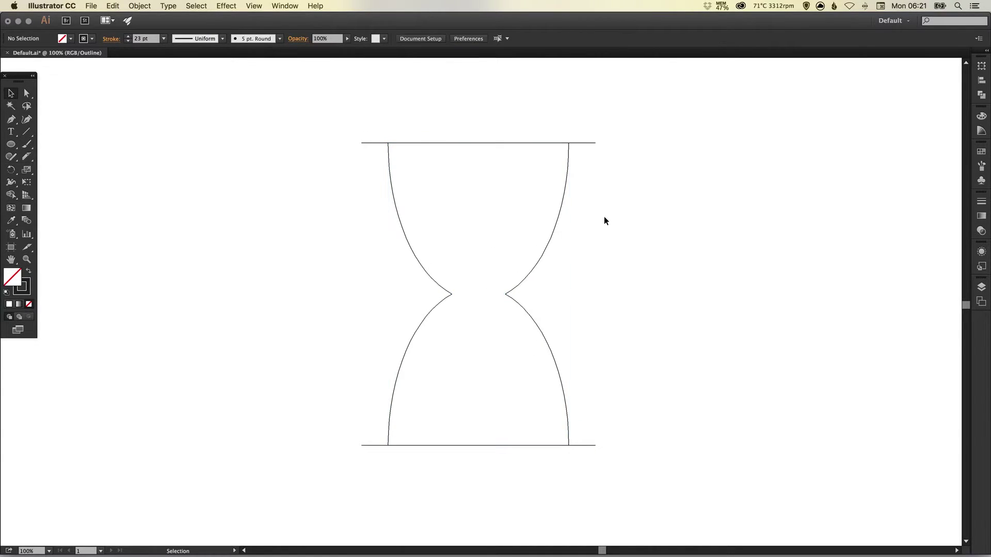
key("super+y")
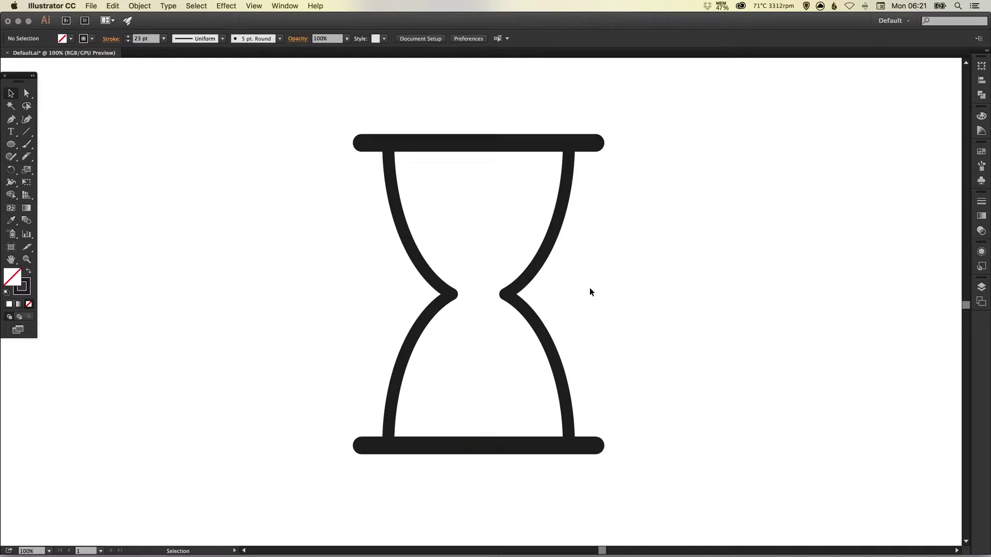
Paste an in-place copy of the hourglass body and swap it to a solid black fill with no stroke
left_click_drag(321, 237, 436, 242)
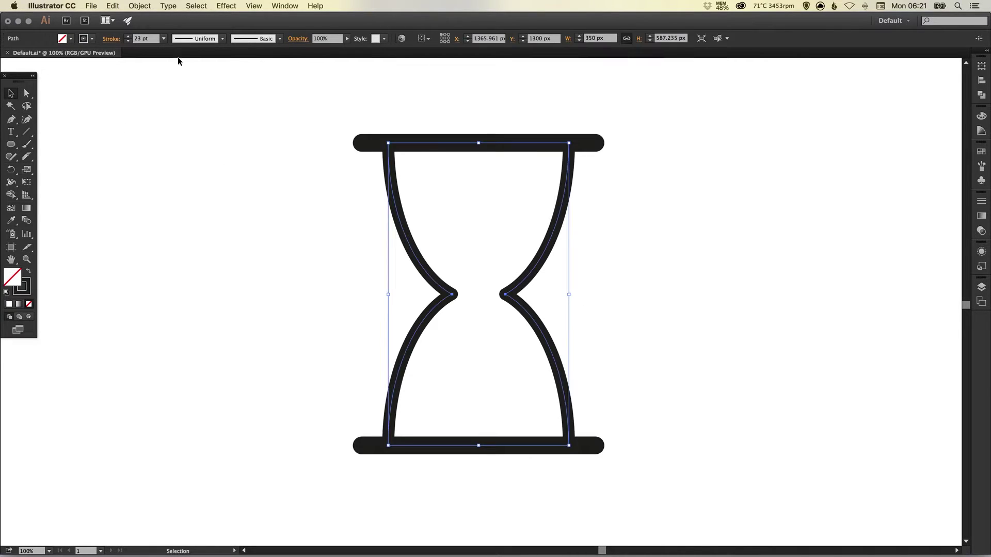
left_click(113, 5)
left_click(119, 55)
left_click(114, 5)
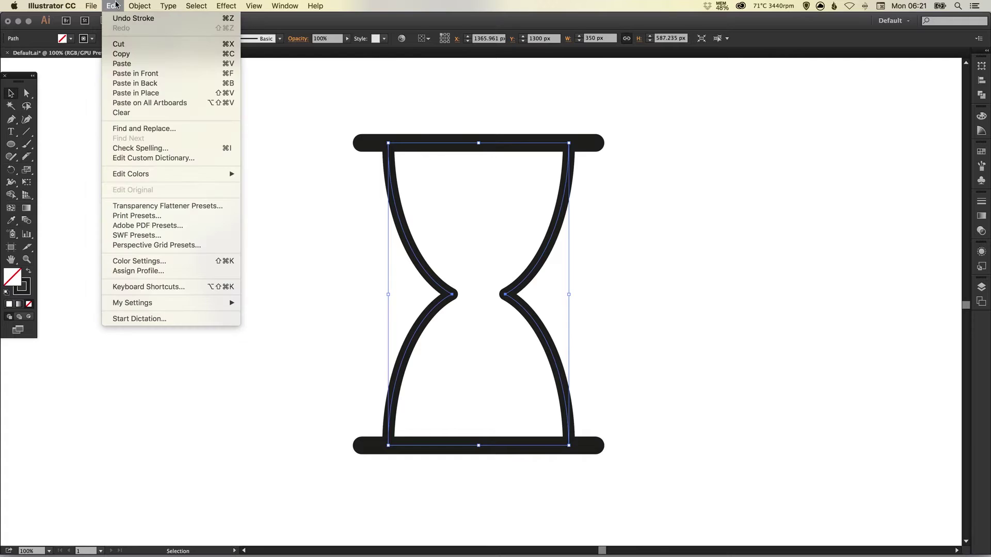
left_click(147, 94)
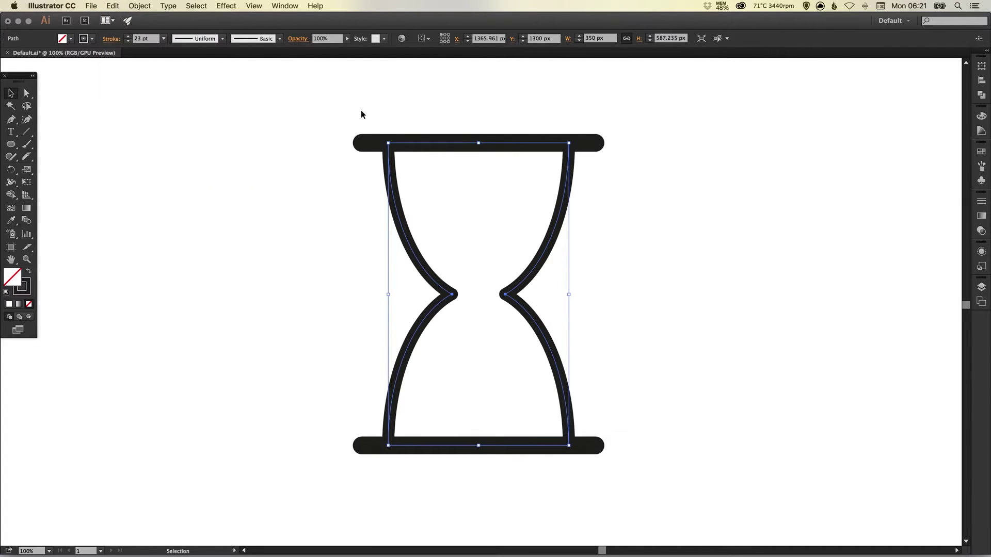
left_click(28, 271)
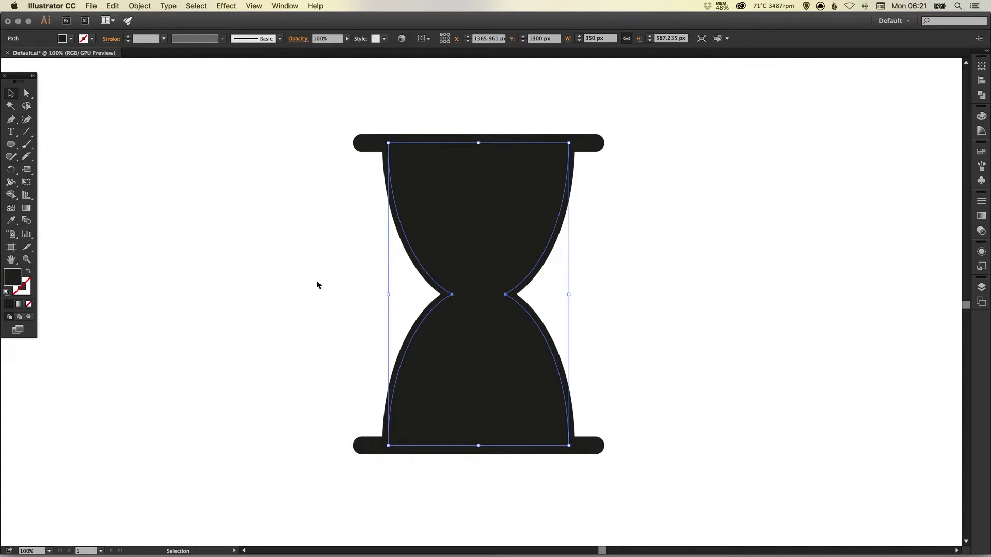
left_click(140, 6)
mouse_move(191, 200)
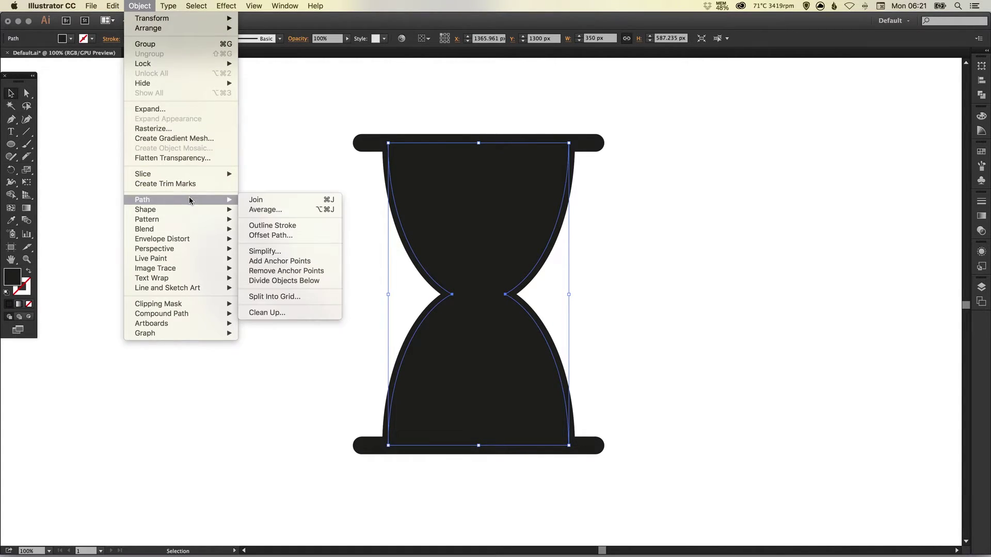
left_click(281, 235)
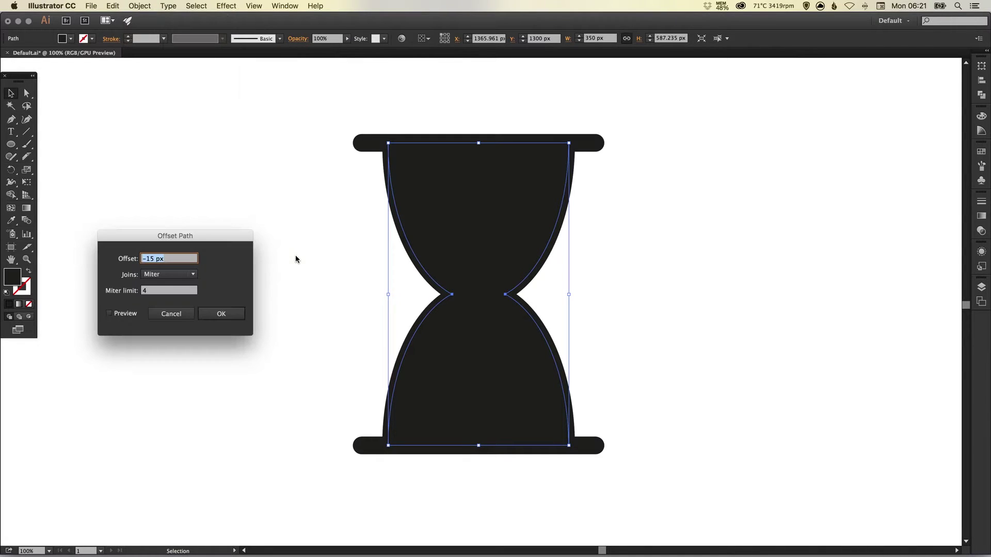
left_click(118, 314)
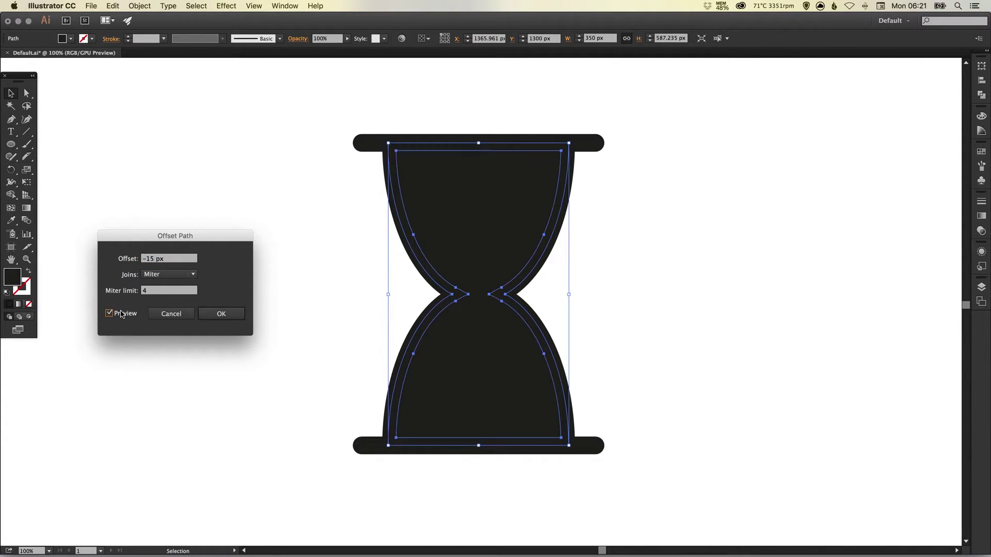
triple_click(168, 260)
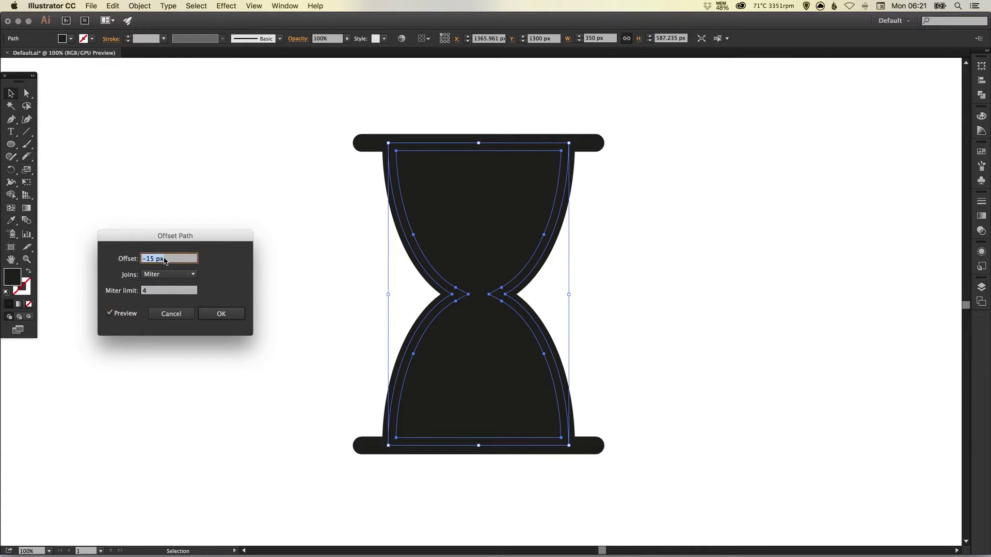
type("-25")
key("Tab")
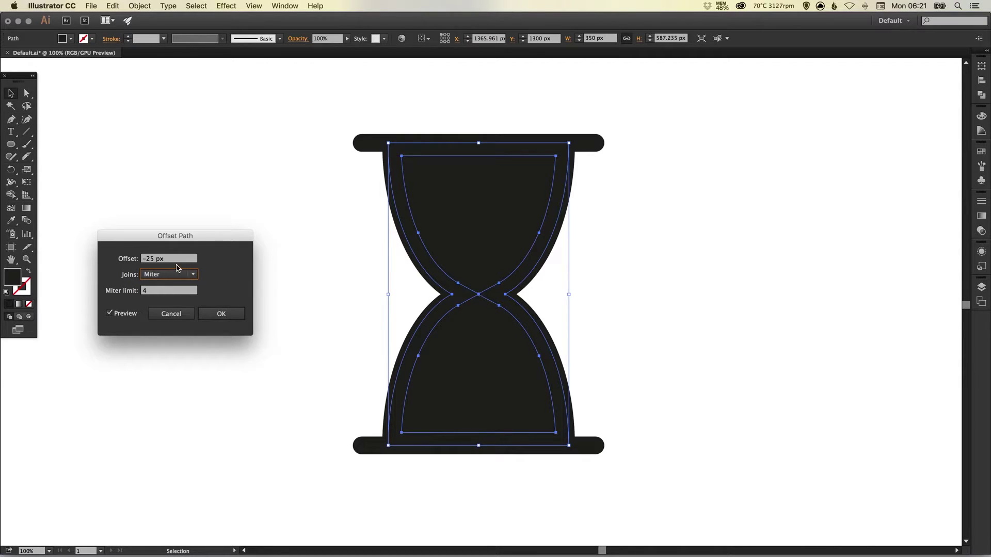
left_click(152, 261)
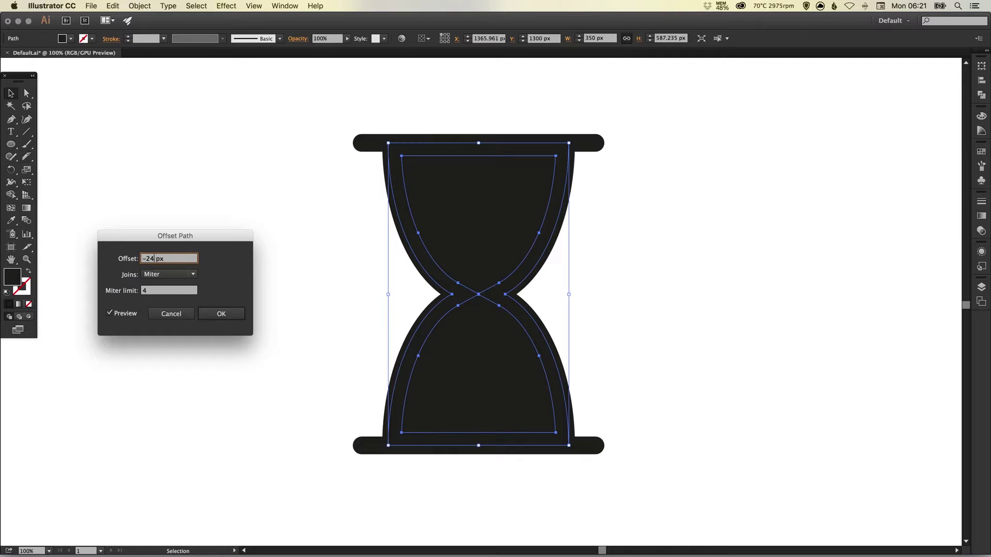
key("Tab")
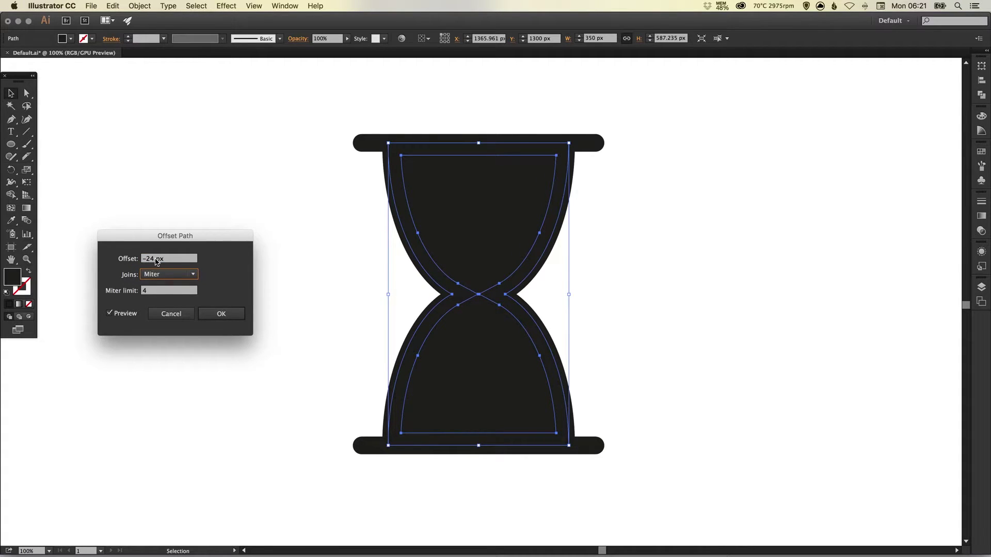
left_click(222, 314)
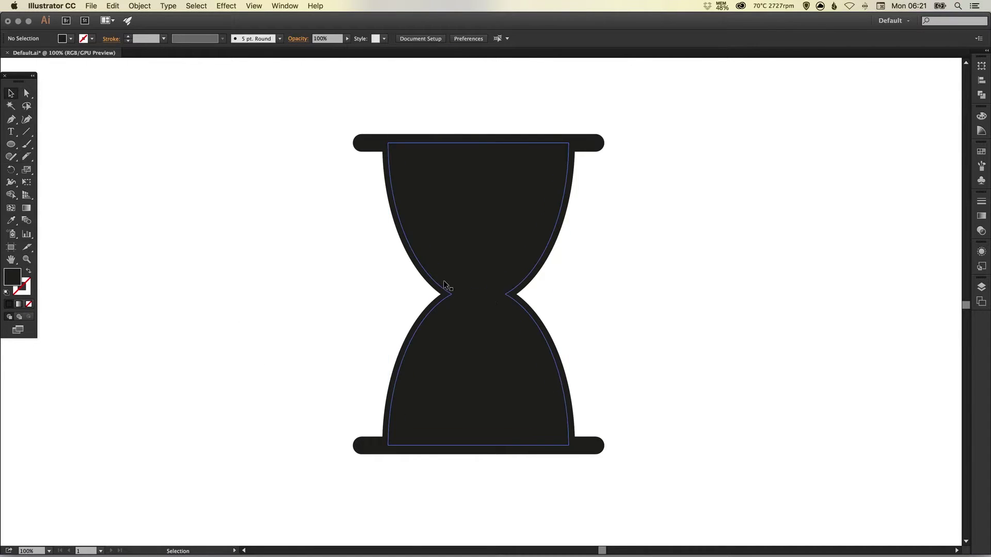
left_click_drag(378, 239, 586, 354)
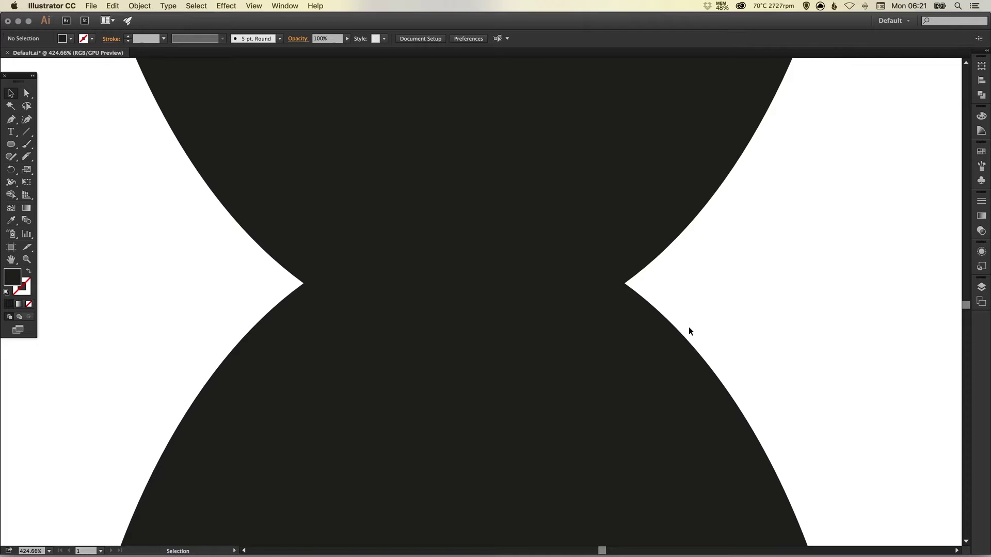
key("super+y")
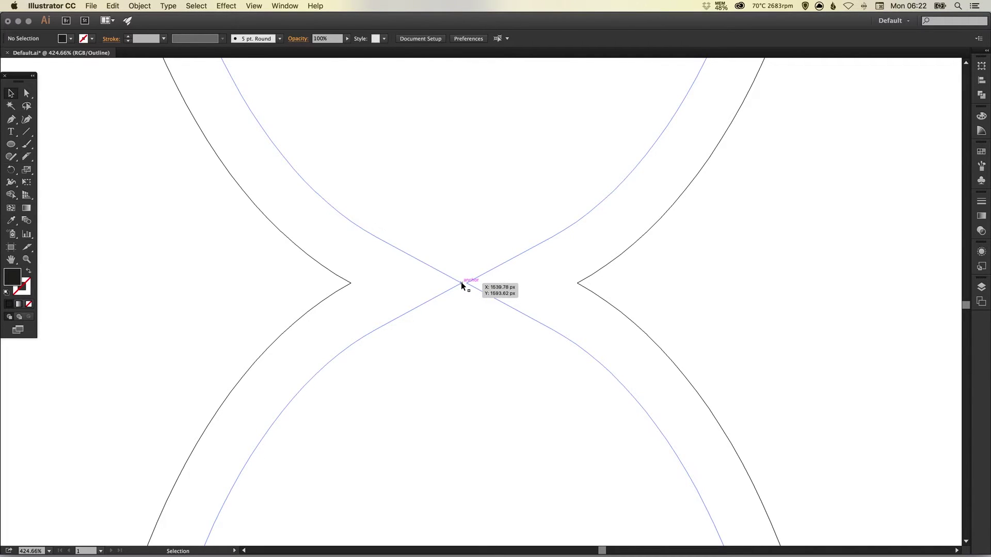
key("super+z")
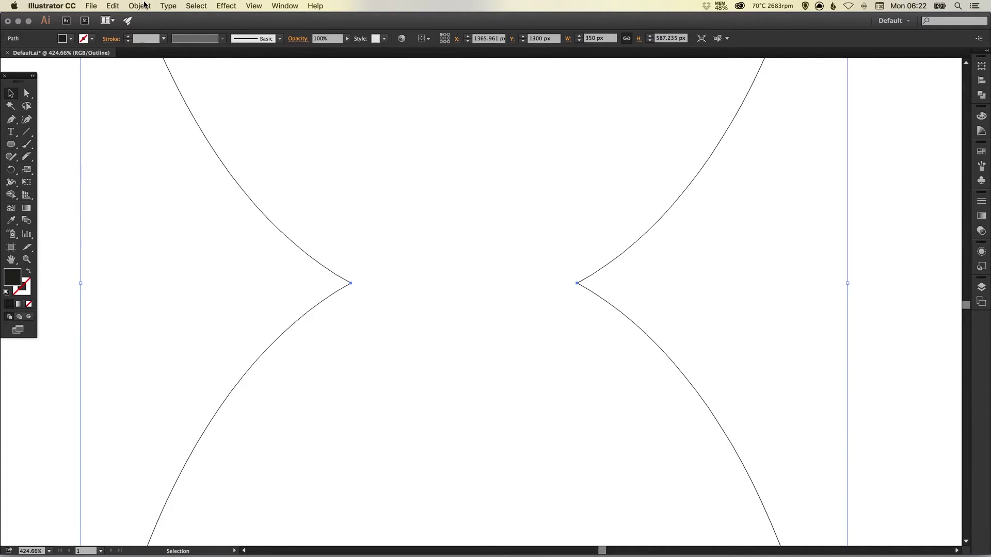
Apply a -25 px Offset Path to the filled hourglass copy
left_click(145, 5)
mouse_move(192, 201)
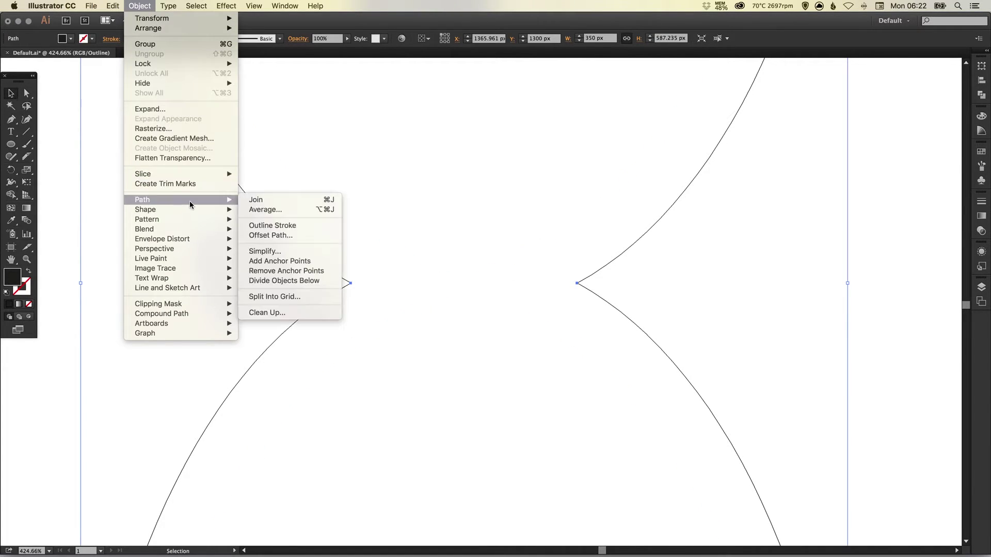
left_click(266, 235)
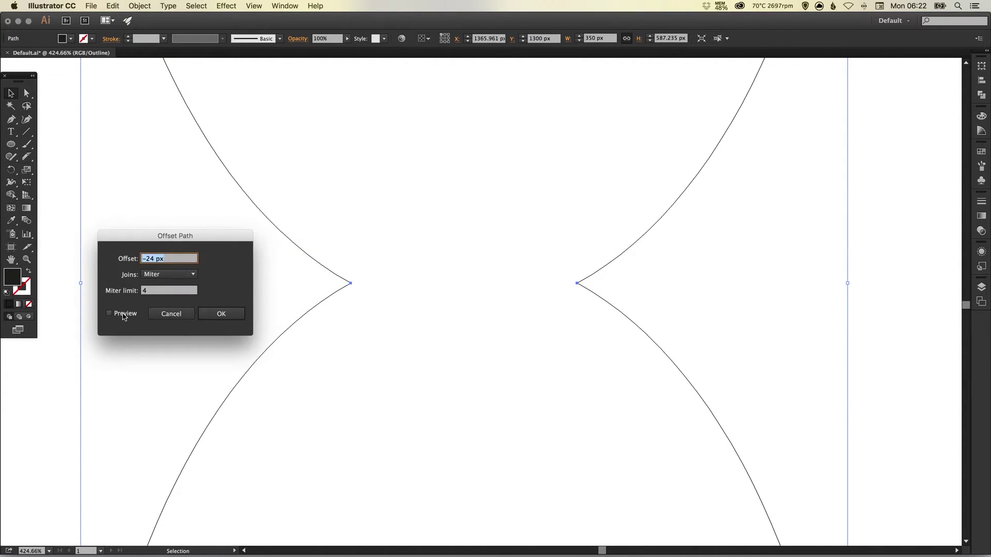
left_click(109, 313)
left_click(153, 260)
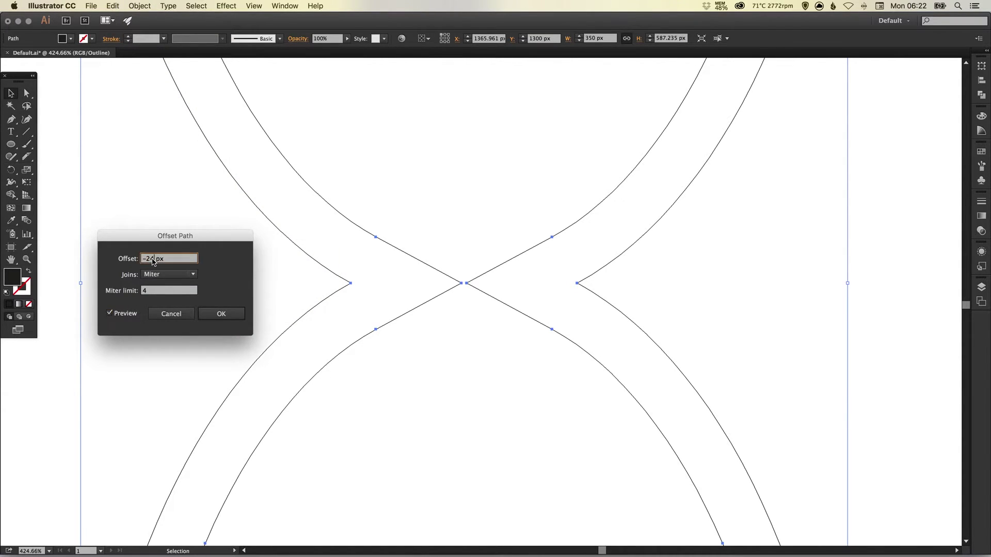
type("5")
key("Tab")
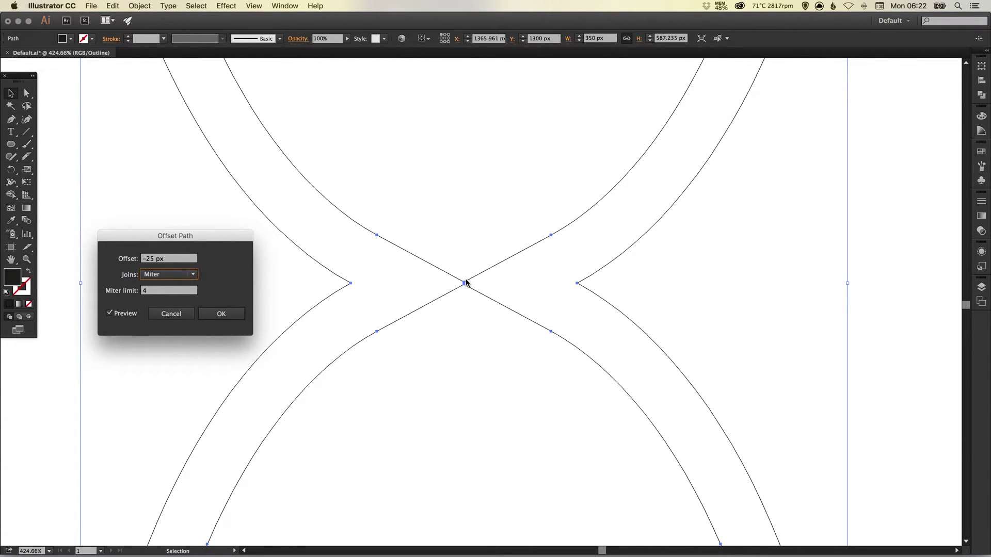
left_click(222, 314)
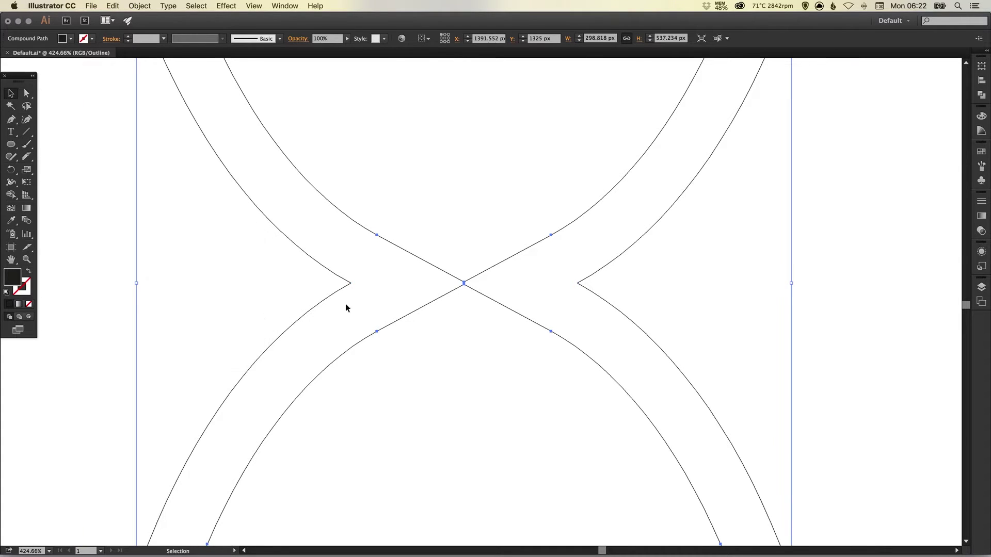
Return to the filled preview and zoom out to view the whole hourglass
key("ctrl+shift+b")
key("ctrl+y")
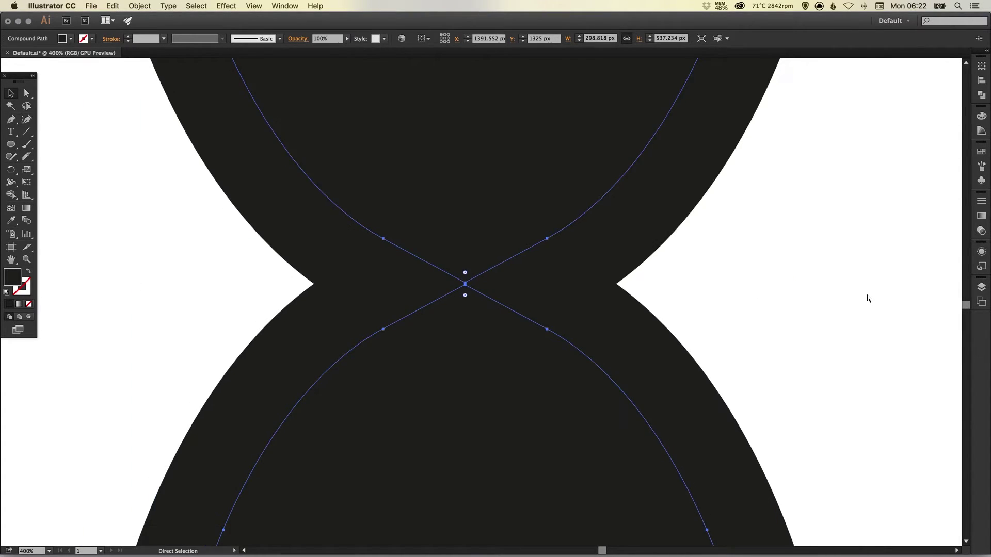
key("ctrl+1")
key("ctrl+shift+b")
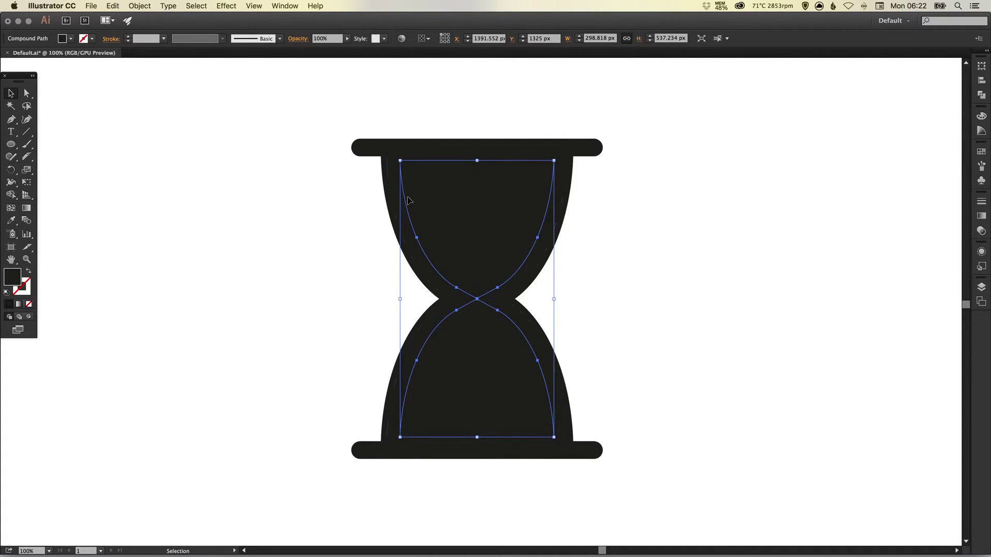
Cut the inset sand-halves shape, then move aside and delete the filled hourglass copy
left_click(112, 5)
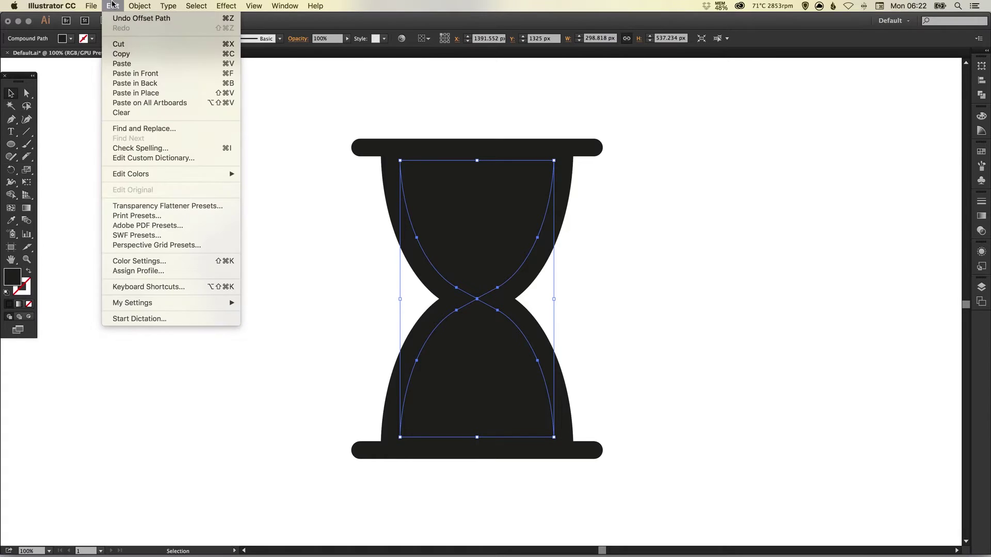
left_click(117, 46)
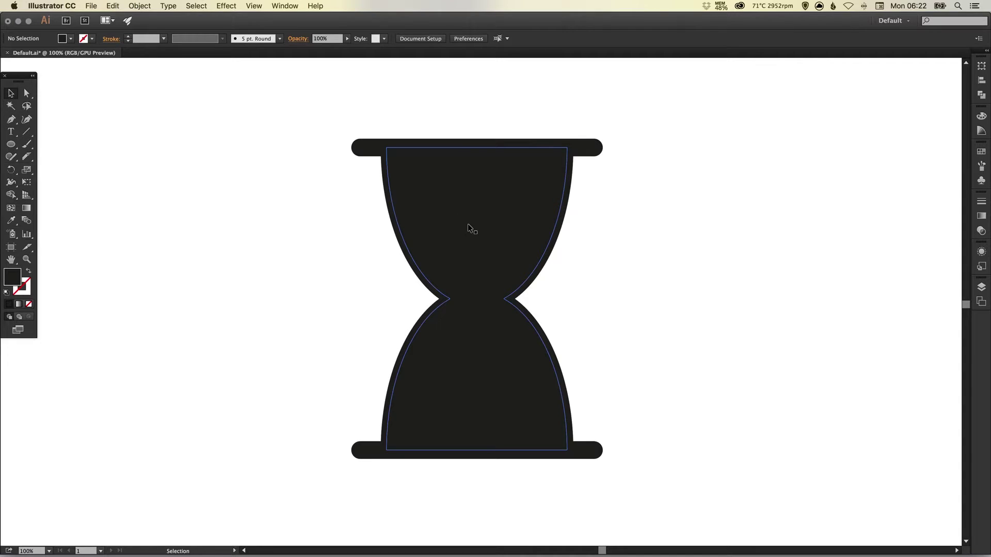
left_click_drag(468, 224, 210, 204)
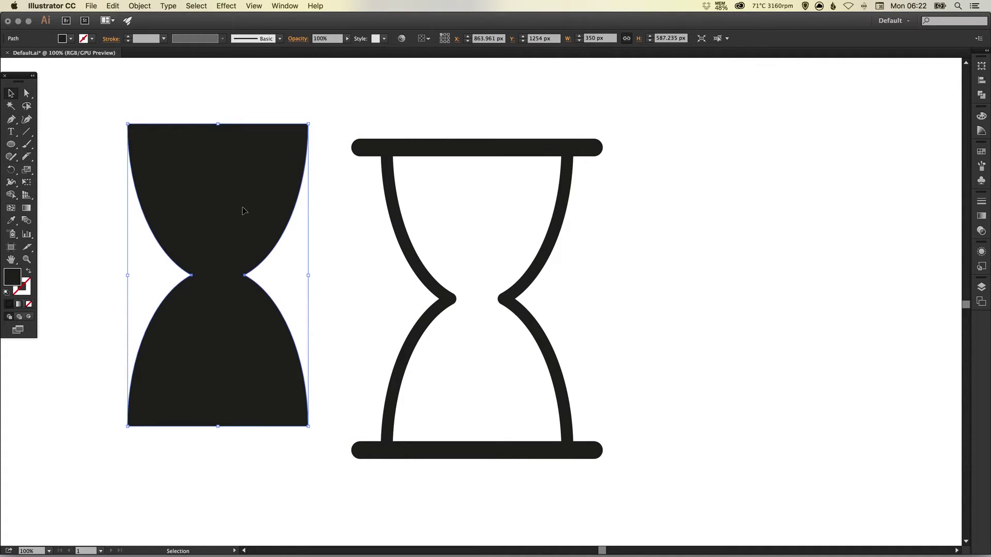
key("Delete")
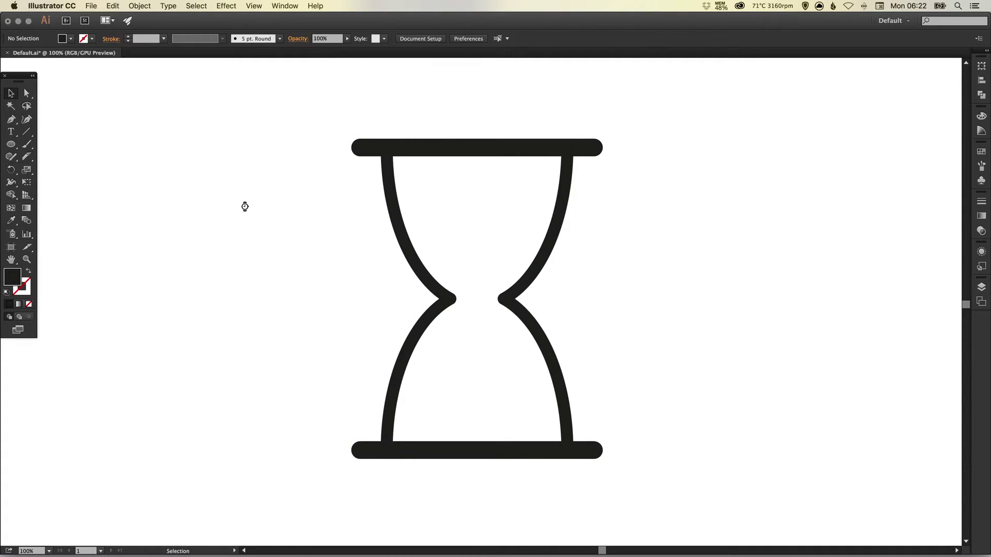
Paste the sand shape back in place with Paste in Place and deselect it
left_click(113, 6)
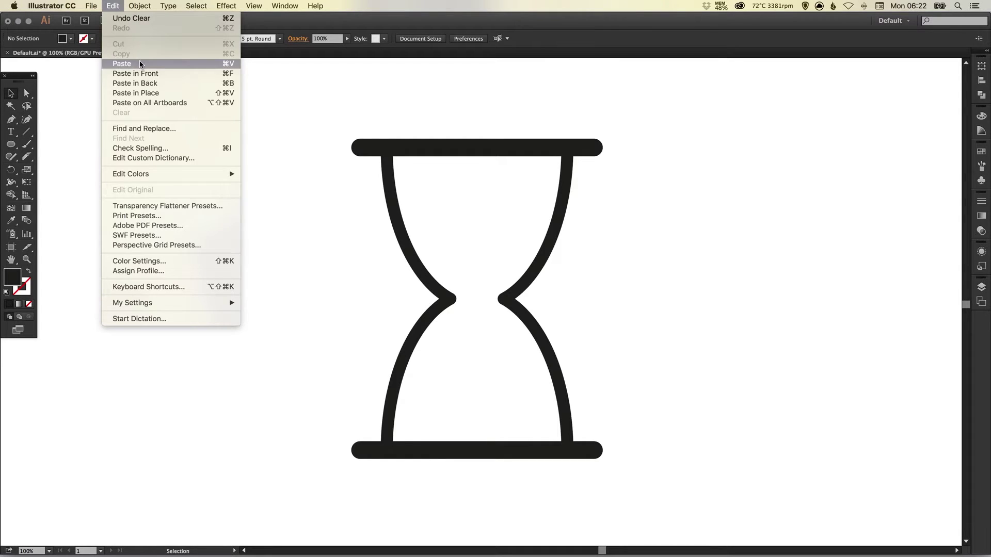
left_click(141, 94)
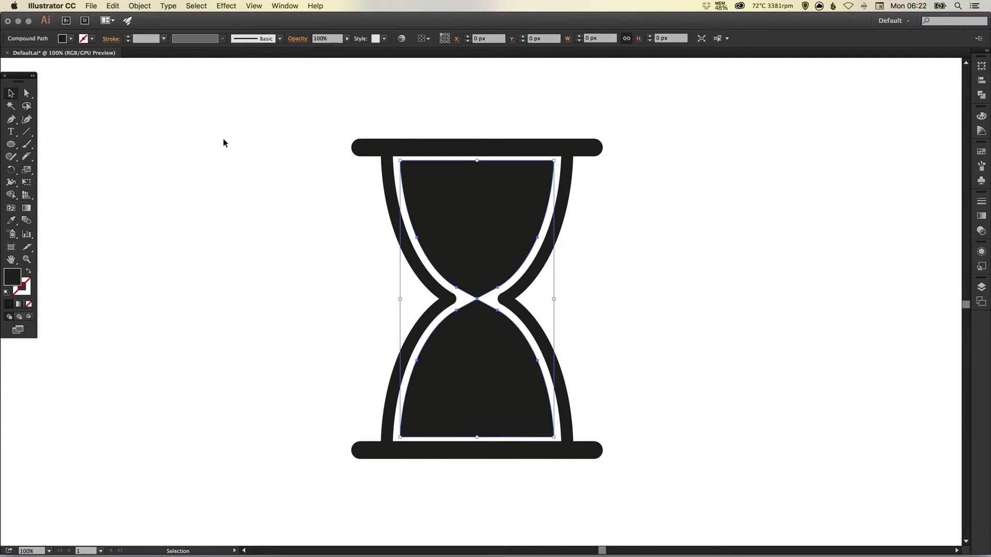
left_click(261, 205)
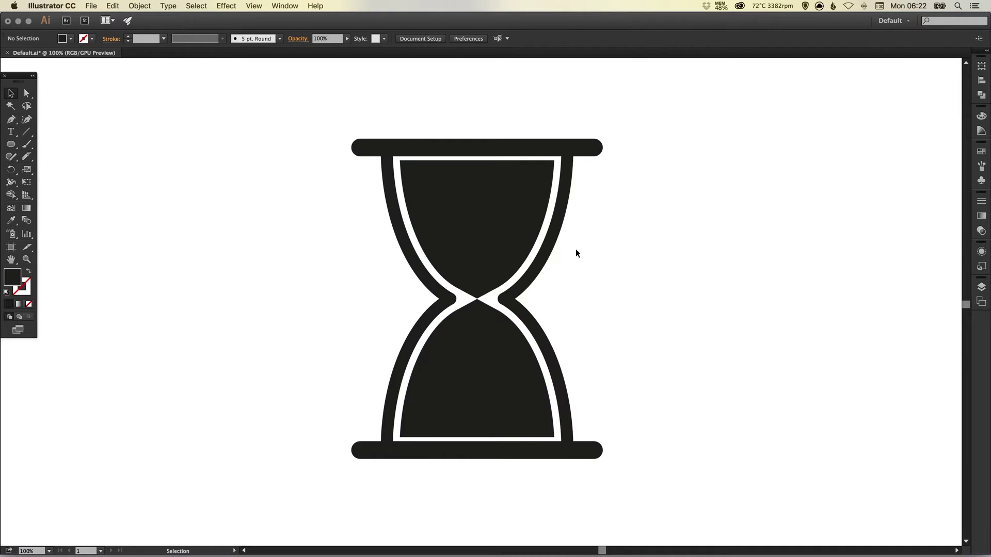
Inspect the sand compound shape, then isolate it and select its upper half
left_click(476, 264)
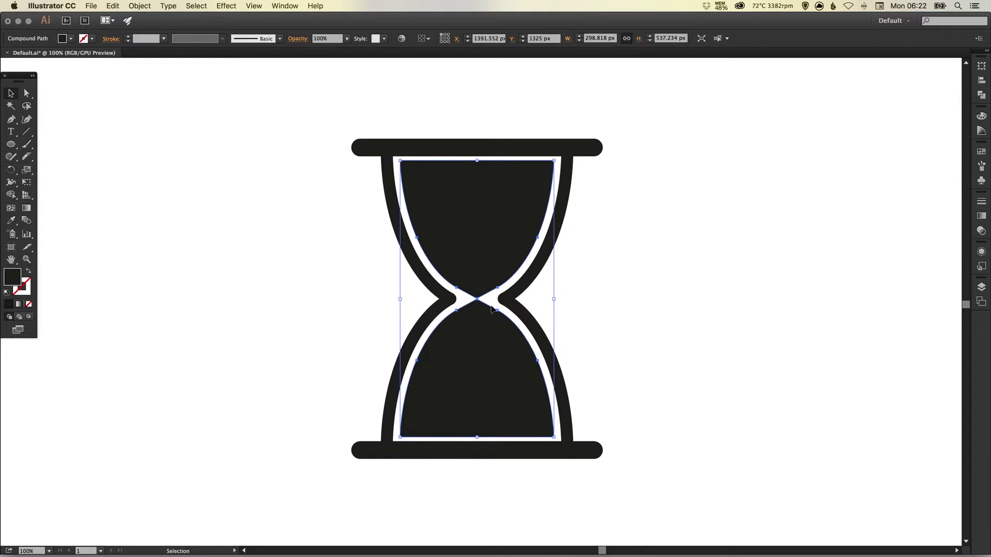
left_click_drag(478, 267, 208, 233)
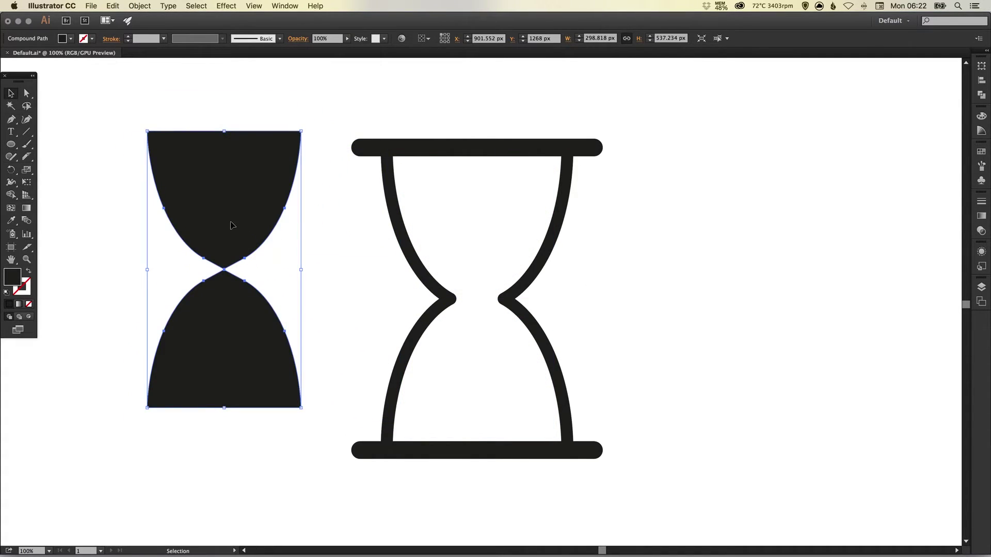
key("super+z")
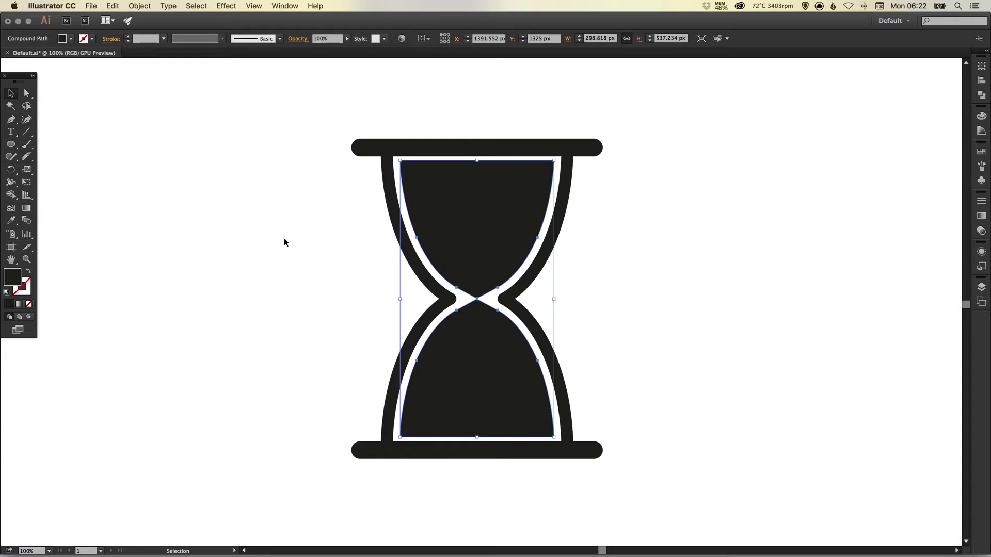
double_click(479, 220)
left_click(414, 219)
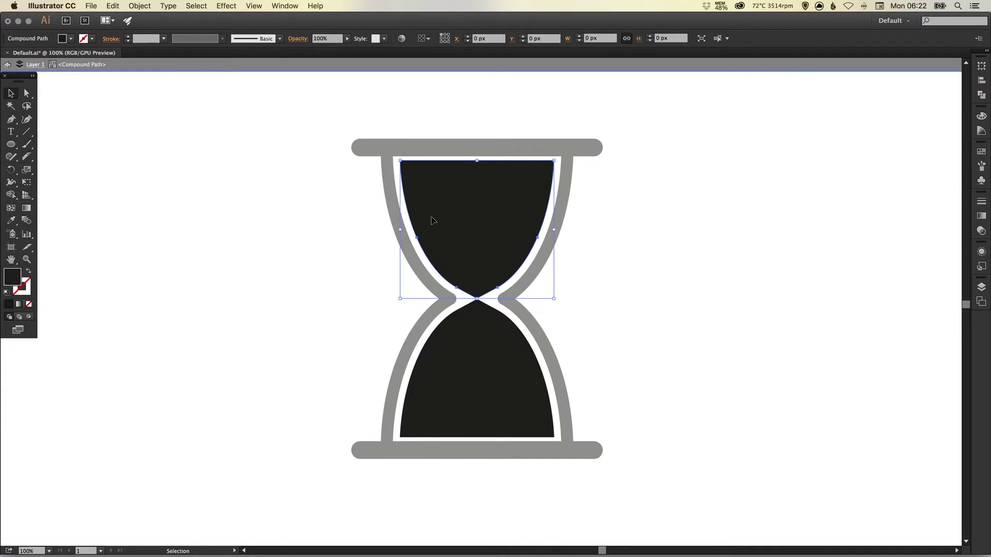
Cut the upper sand half out and exit isolation mode back to the full drawing
left_click(112, 6)
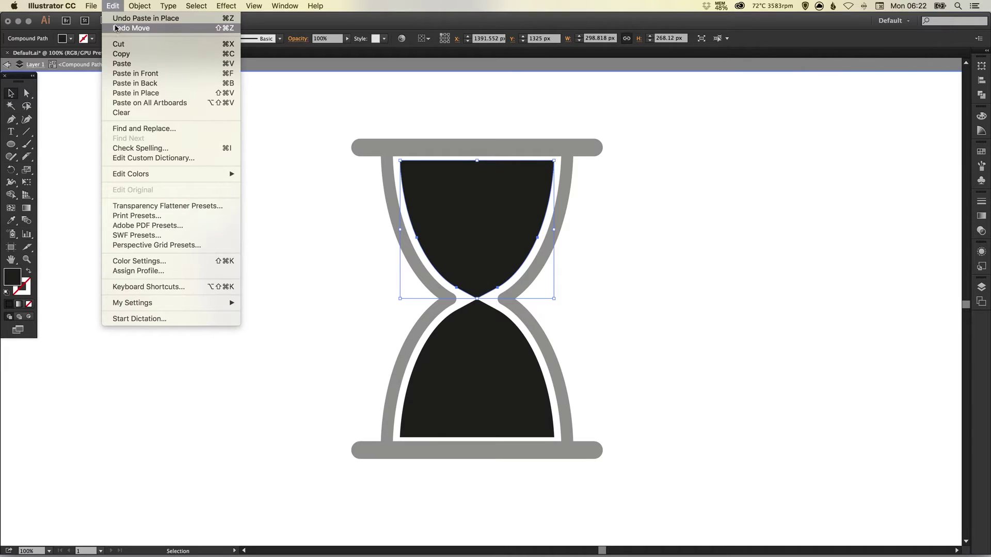
left_click(120, 44)
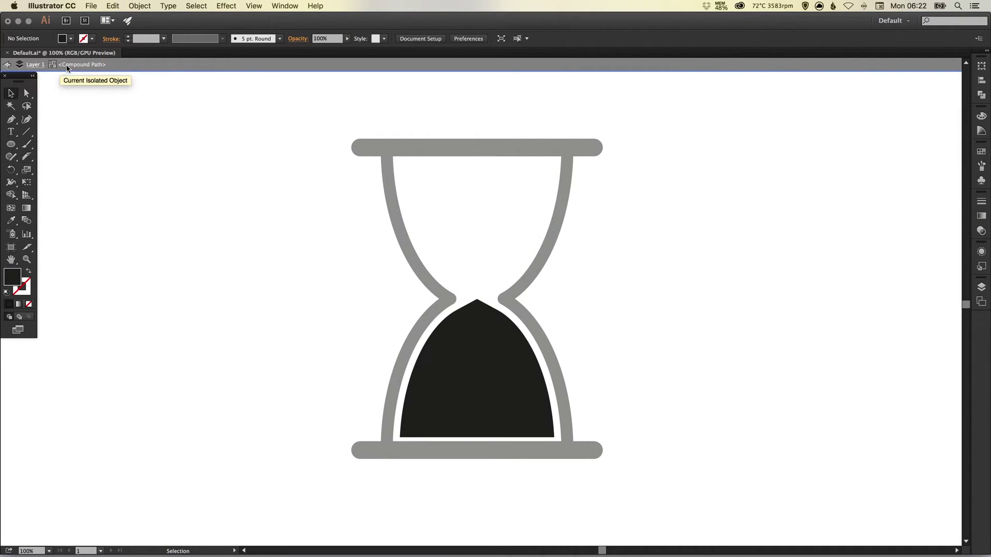
left_click(6, 66)
left_click(8, 66)
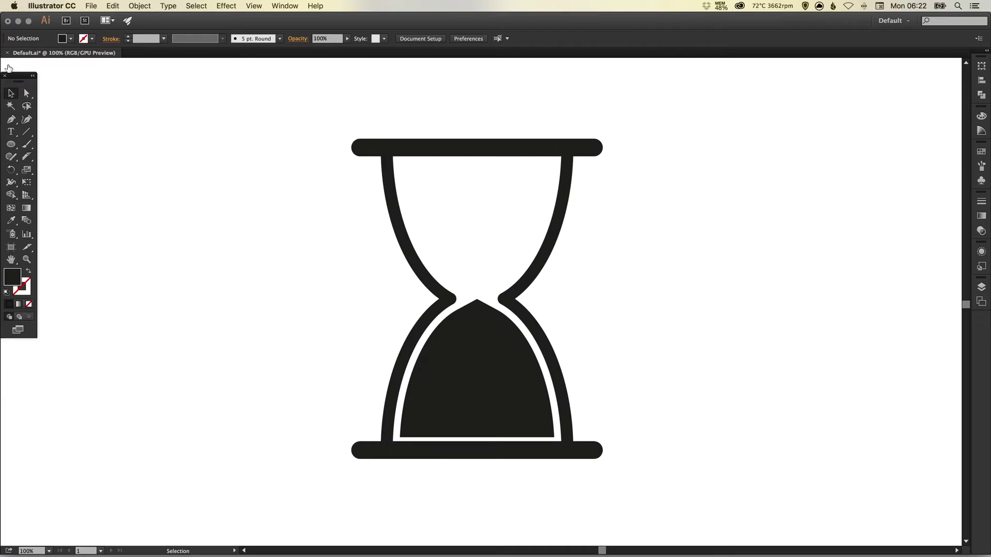
left_click(117, 8)
Paste the top sand half in place and check both sand shapes are separate
left_click(129, 93)
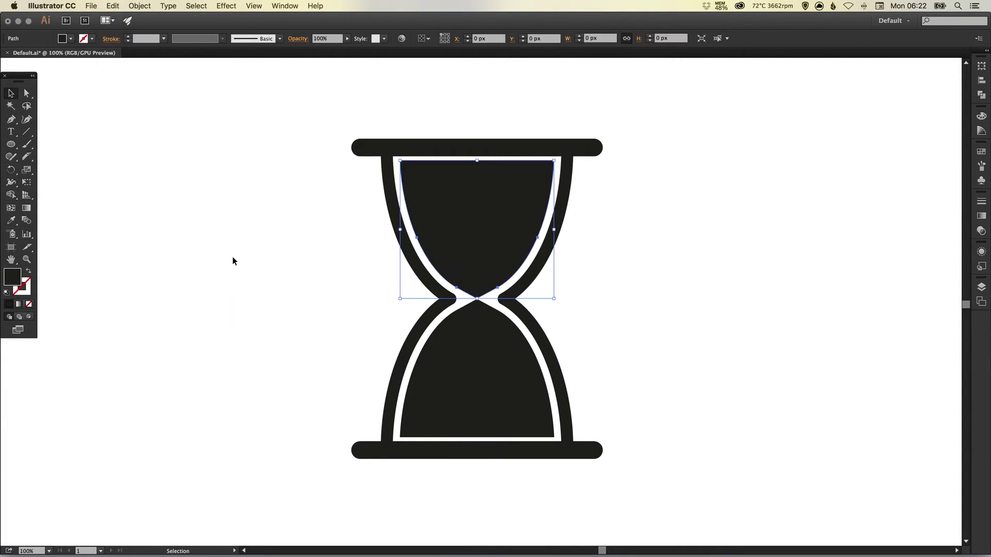
left_click(326, 293)
left_click_drag(468, 245, 325, 221)
key("super+z")
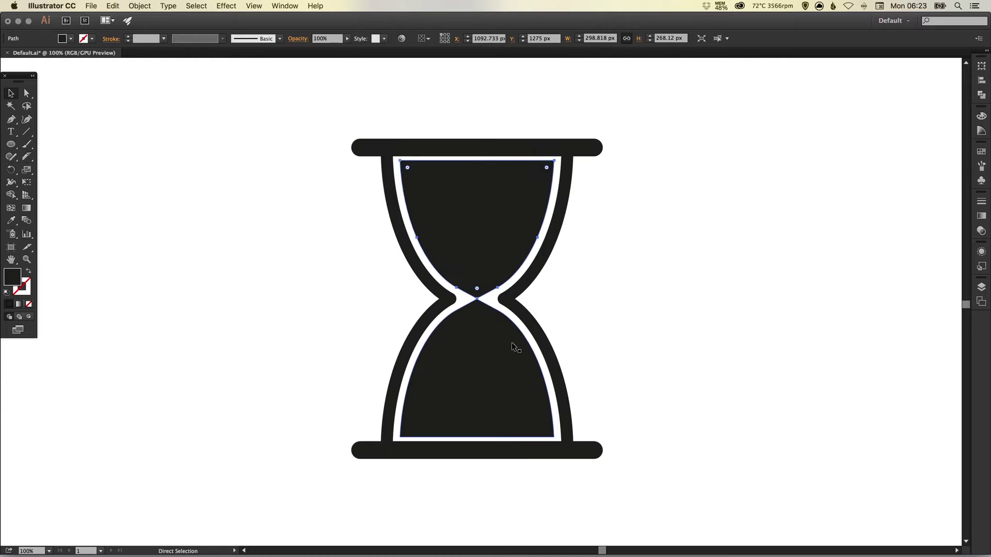
left_click_drag(512, 343, 323, 316)
key("super+z")
Zoom into the waist and lower the top sand about 1 px so its tip meets the centre
left_click_drag(453, 293, 500, 313)
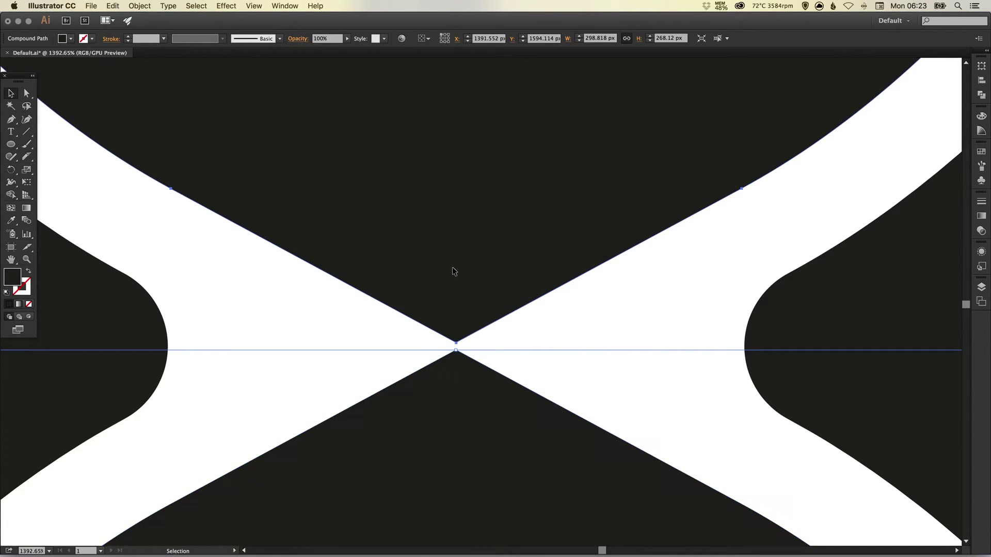
left_click_drag(454, 272, 450, 279)
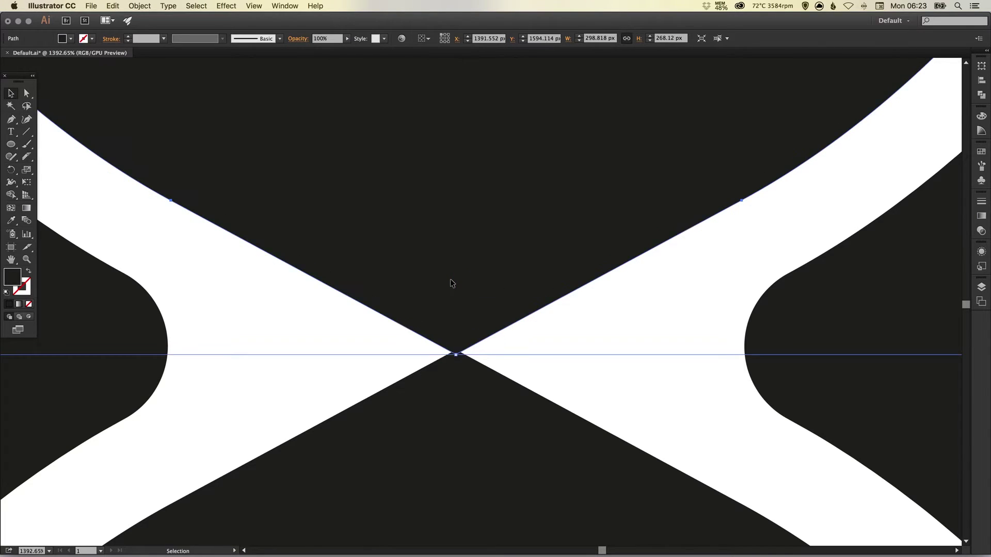
key("super+shift+a")
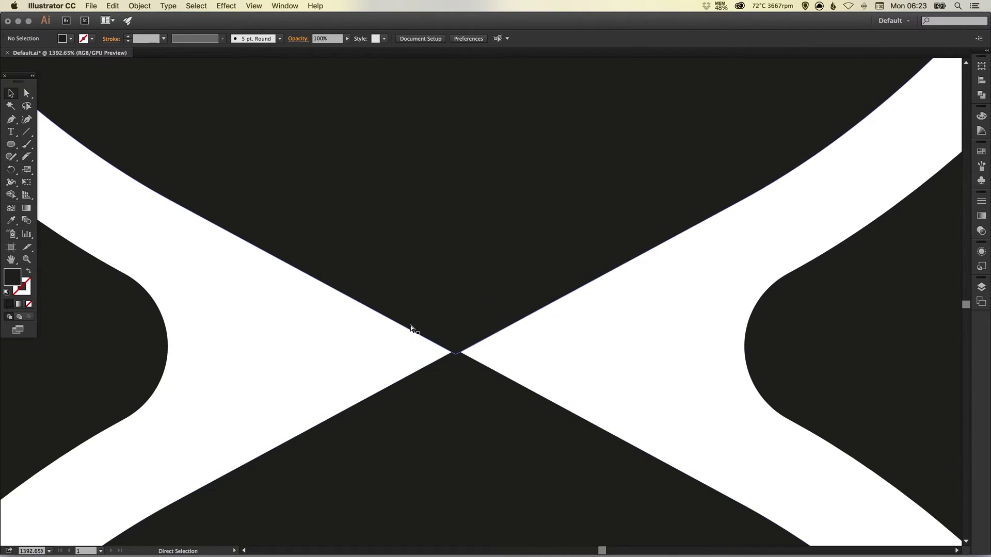
key("super+minus")
key("super+minus")
key("super+minus")
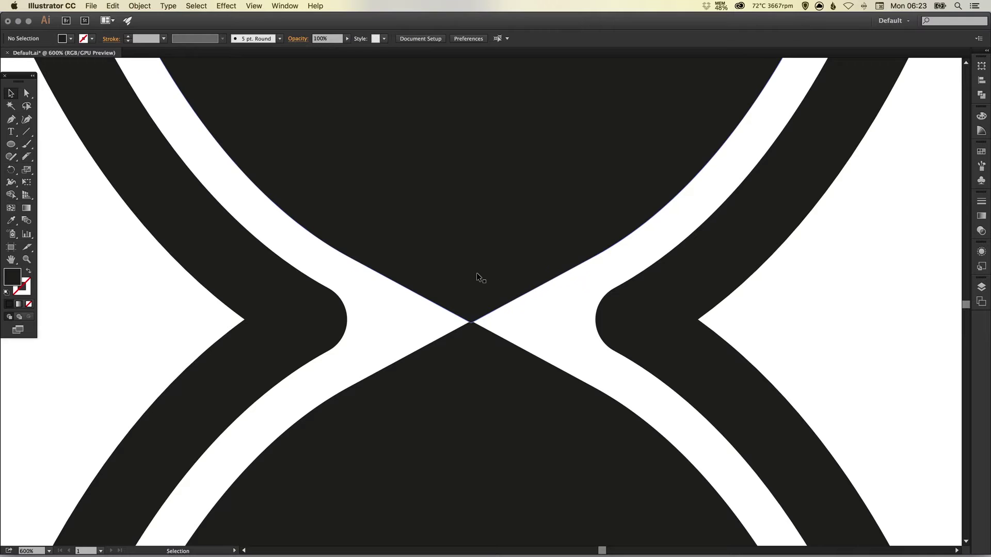
left_click(473, 313)
key("z")
left_click(473, 324)
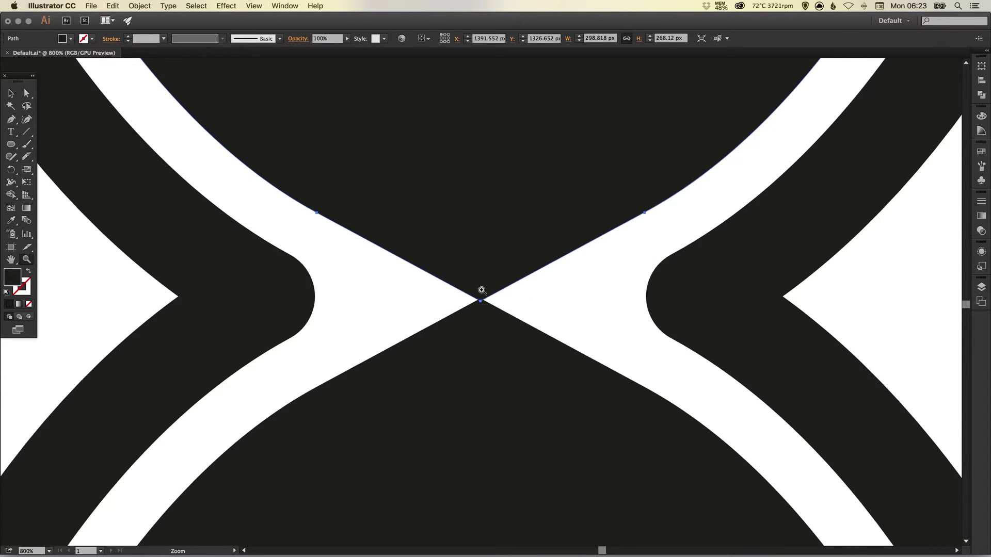
left_click(480, 291)
key("v")
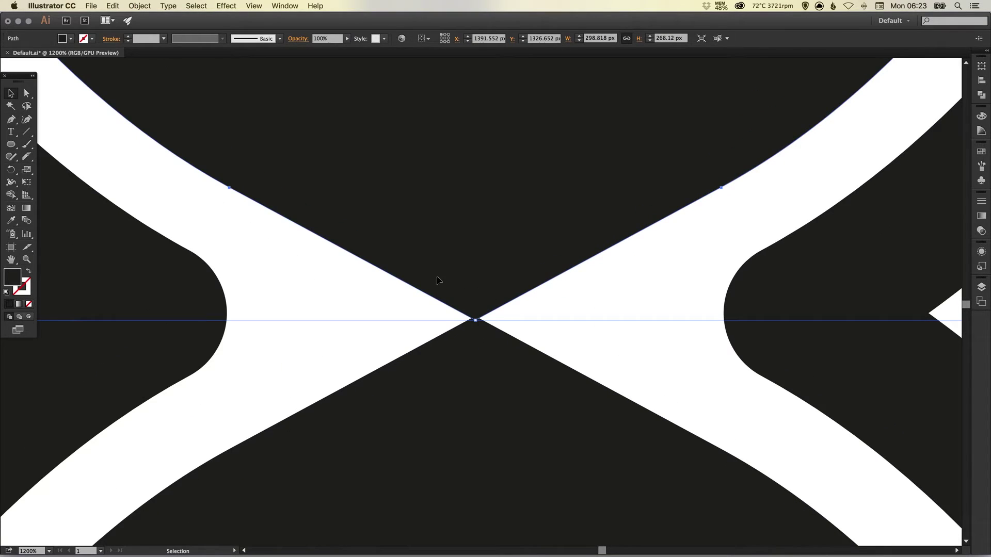
left_click(11, 120)
Start a pen shape left of the waist, curving along the frame and running down past the waist
left_click(396, 358)
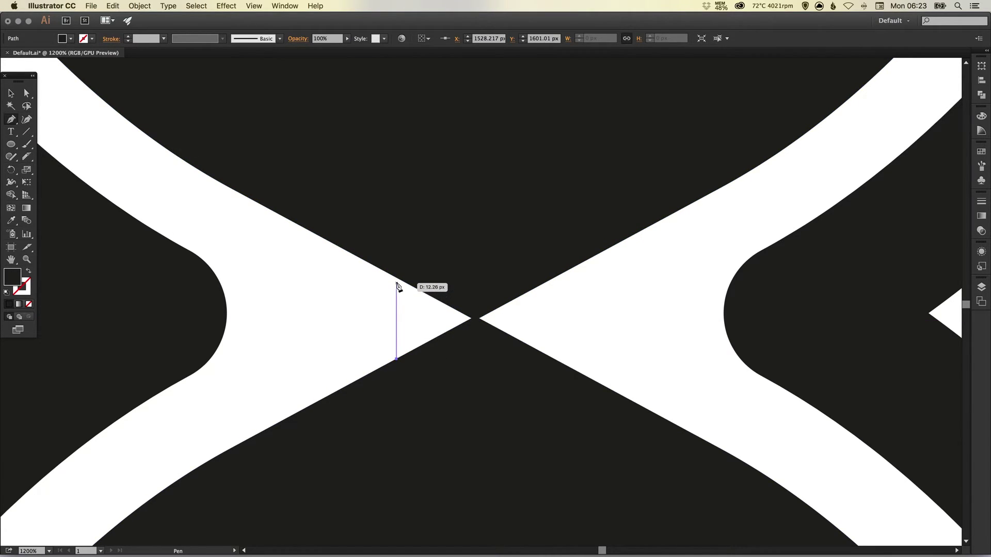
left_click_drag(397, 277, 324, 240)
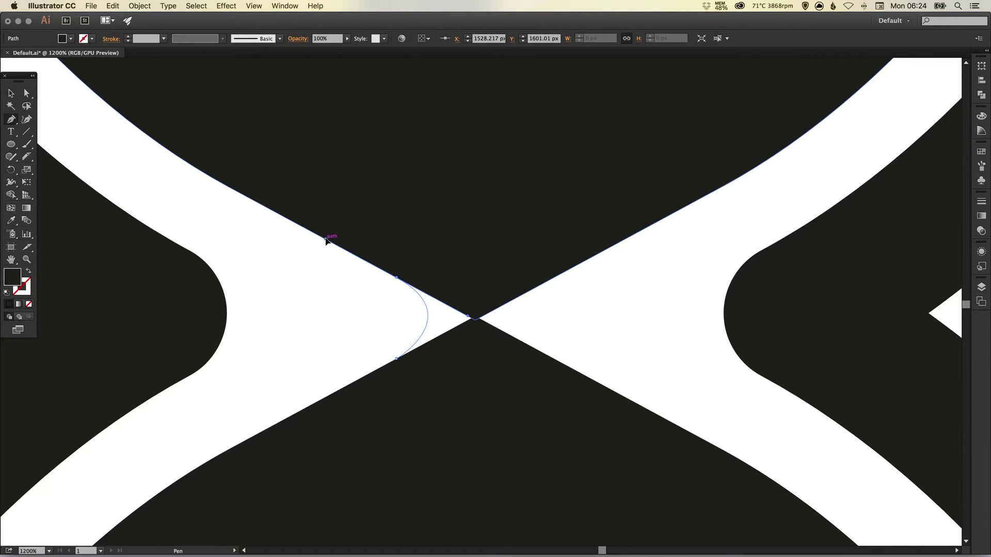
left_click_drag(326, 240, 326, 240)
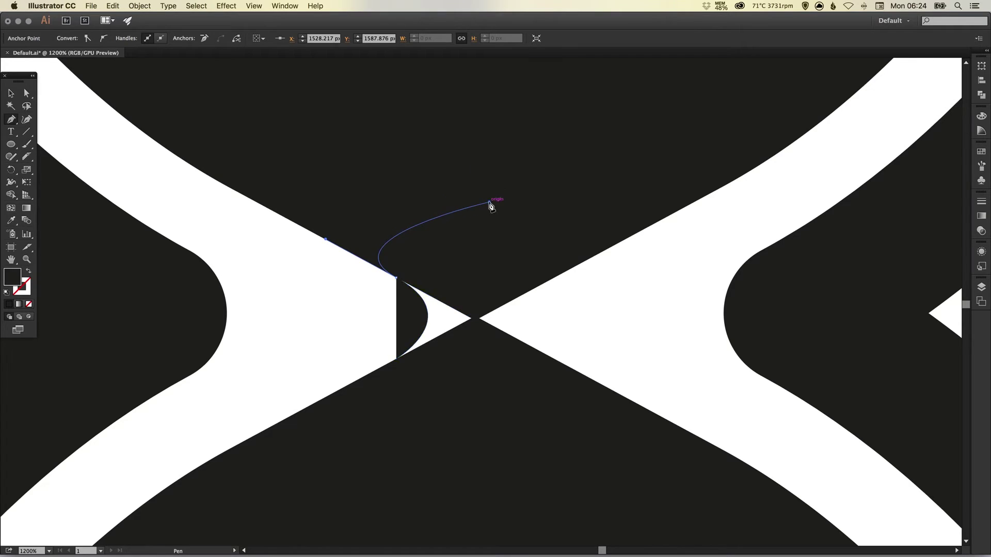
left_click(488, 202)
left_click(475, 281)
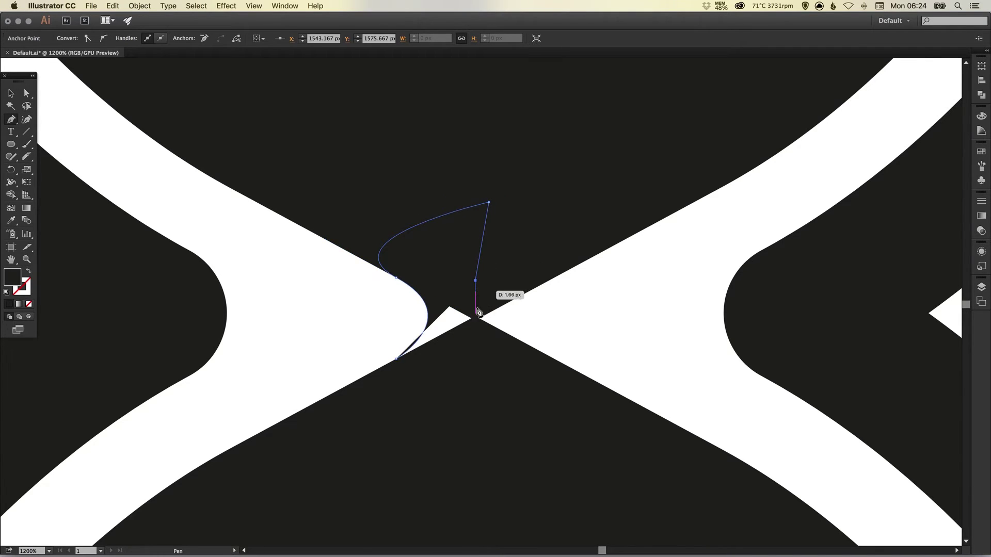
left_click(475, 337)
Add the lower-edge corner points, close the shape on its start point, and select it
left_click(491, 384)
left_click(467, 375)
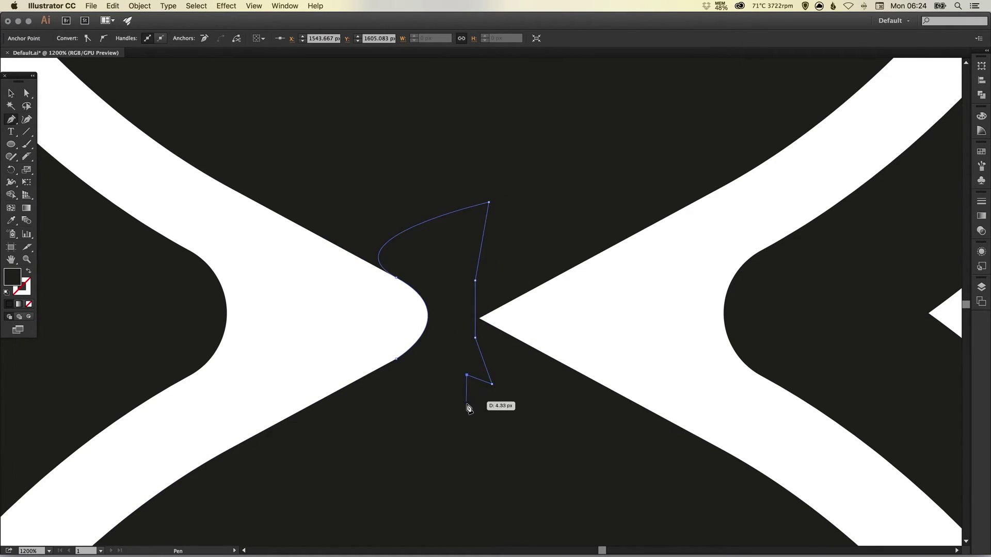
left_click(466, 403)
left_click(447, 403)
left_click(450, 372)
left_click(423, 372)
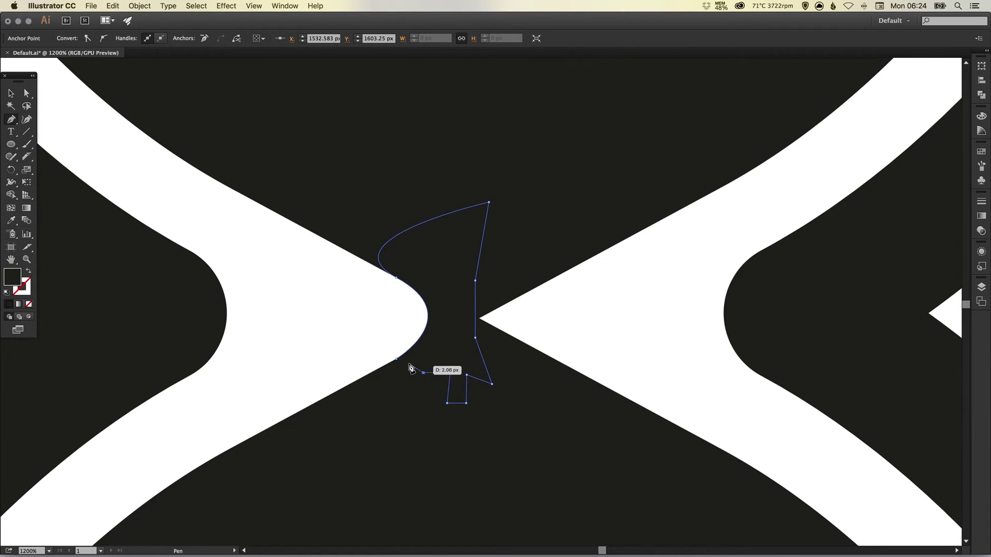
left_click(397, 358)
key("v")
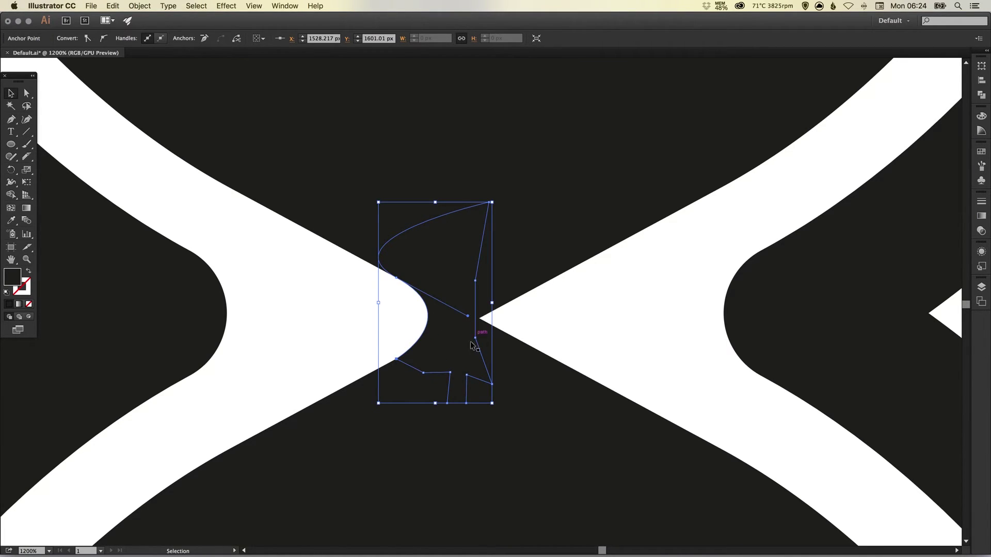
left_click(350, 337)
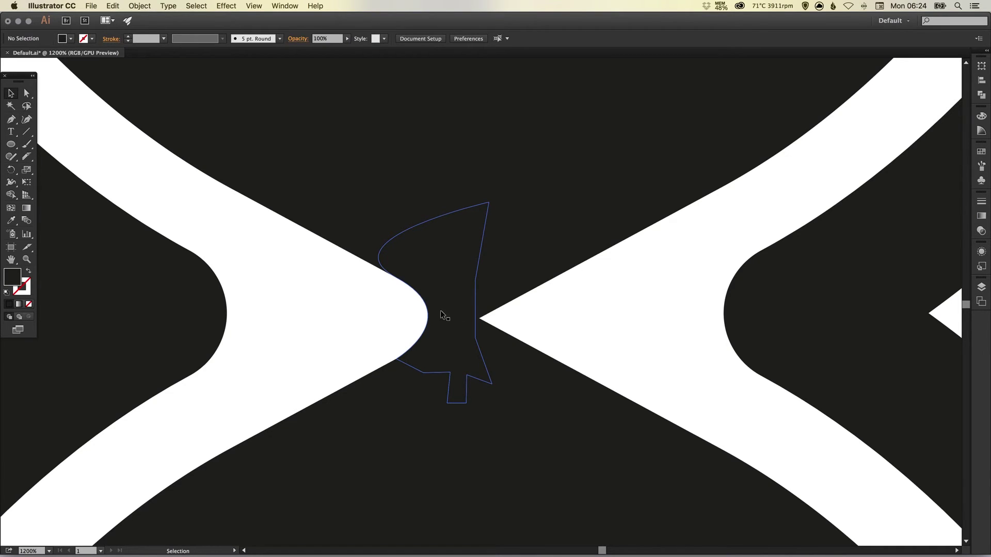
left_click(442, 338)
Paste a copy of the gap shape in place, reflect it vertically, and slide it to the waist's right side
left_click(114, 5)
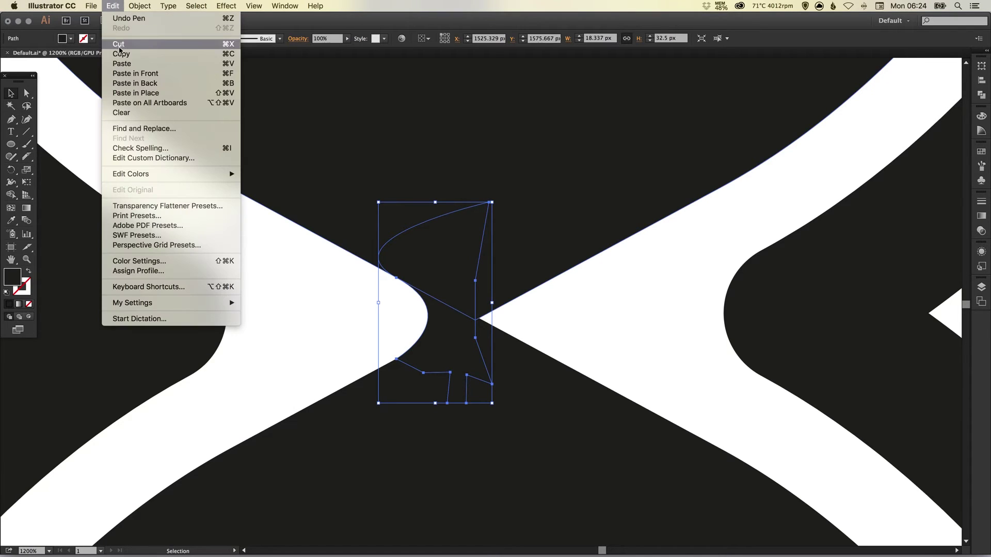
left_click(135, 93)
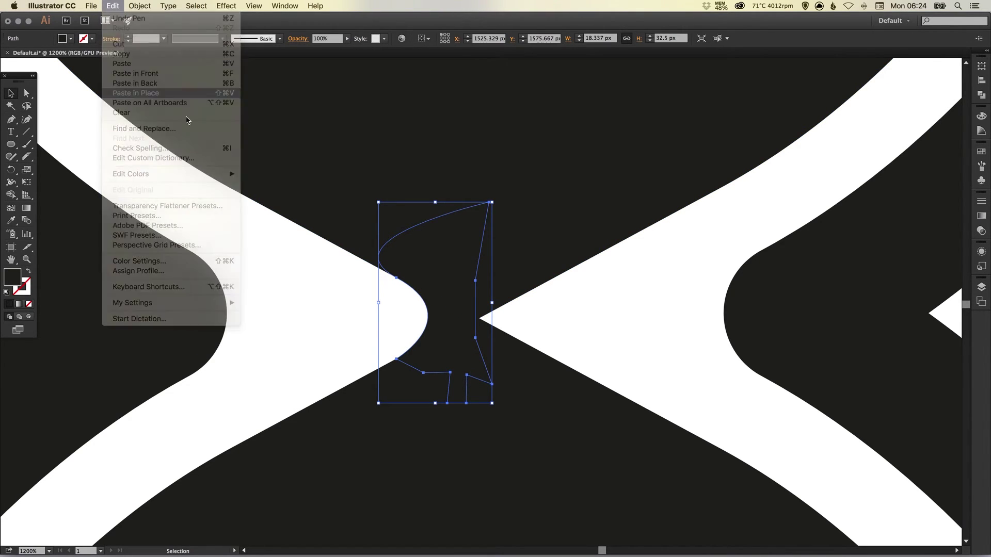
left_click(140, 6)
mouse_move(144, 19)
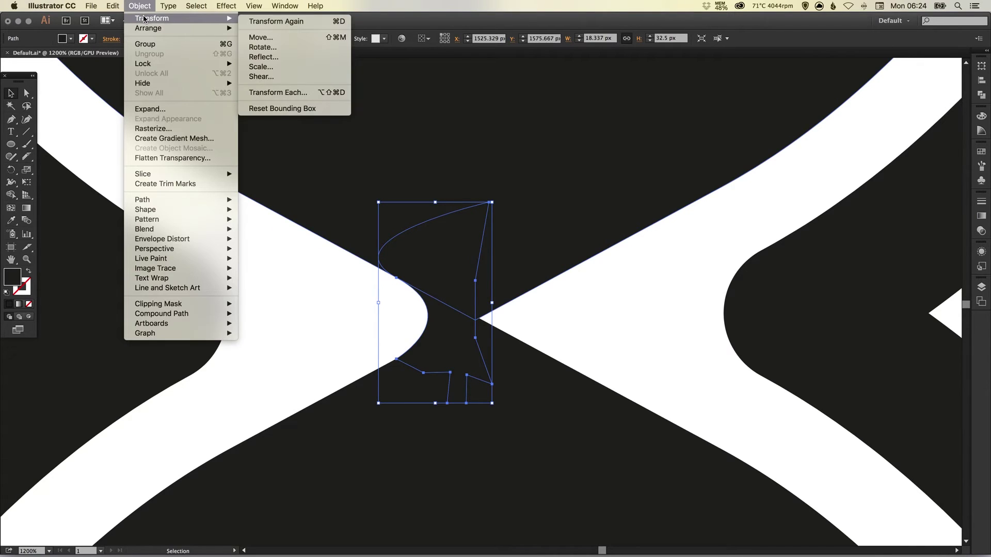
left_click(263, 57)
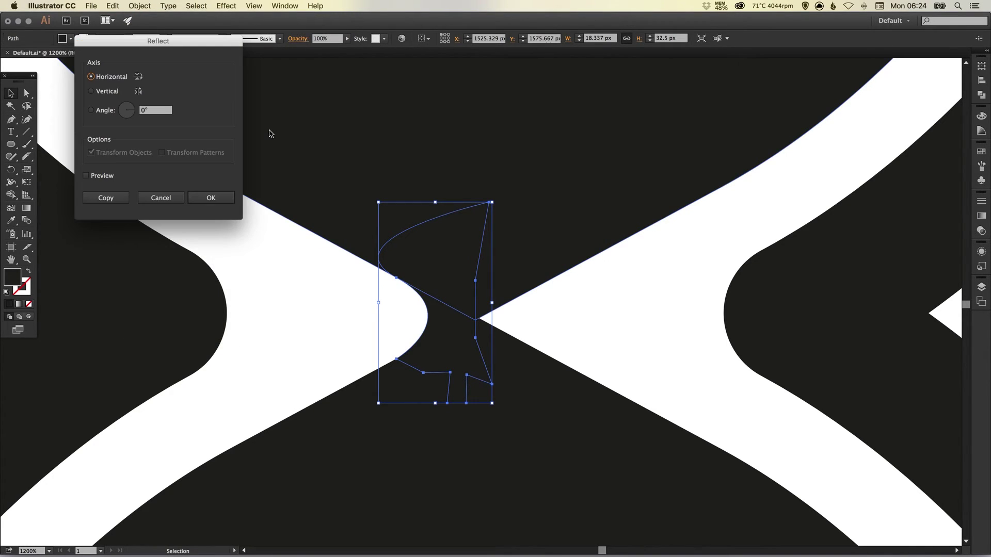
left_click(103, 93)
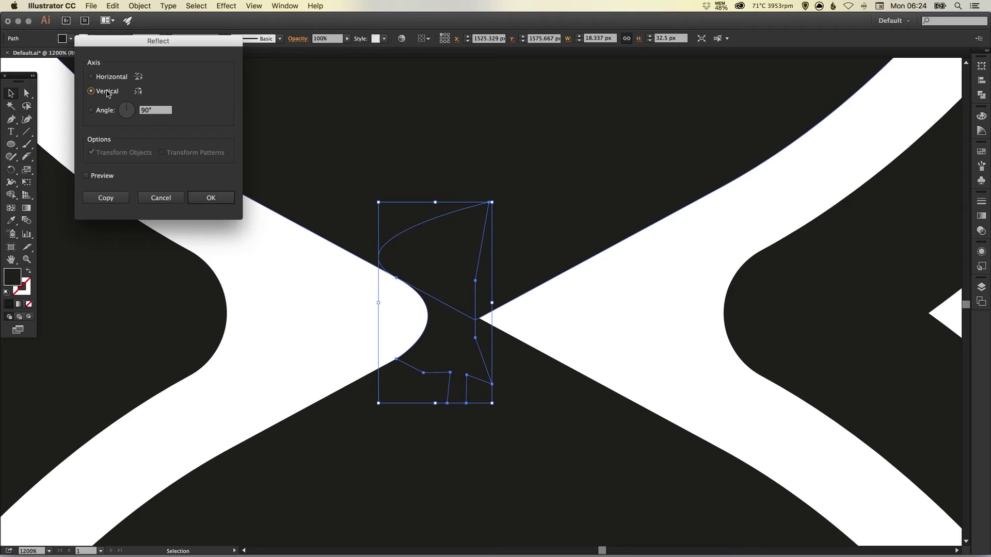
left_click(221, 196)
left_click_drag(428, 344, 436, 314)
Zoom in to check the waist alignment, then view the hourglass at 100% and centre it
key("z")
key("v")
left_click(574, 304)
key("super+minus")
key("super+minus")
key("super+minus")
key("super+minus")
key("super+minus")
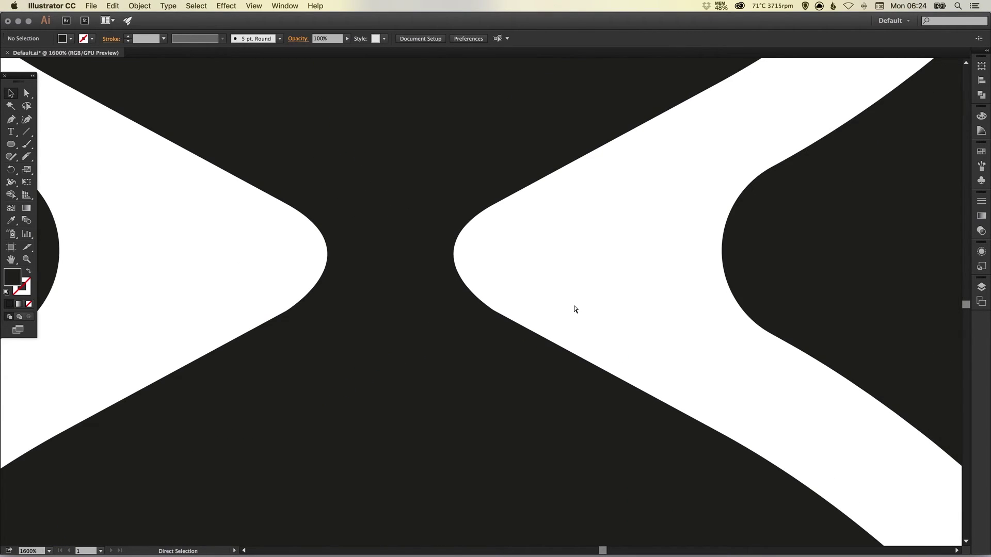
key("super+minus")
key("super+minus")
key("super+minus")
key("super+minus")
key("super+minus")
key("super+minus")
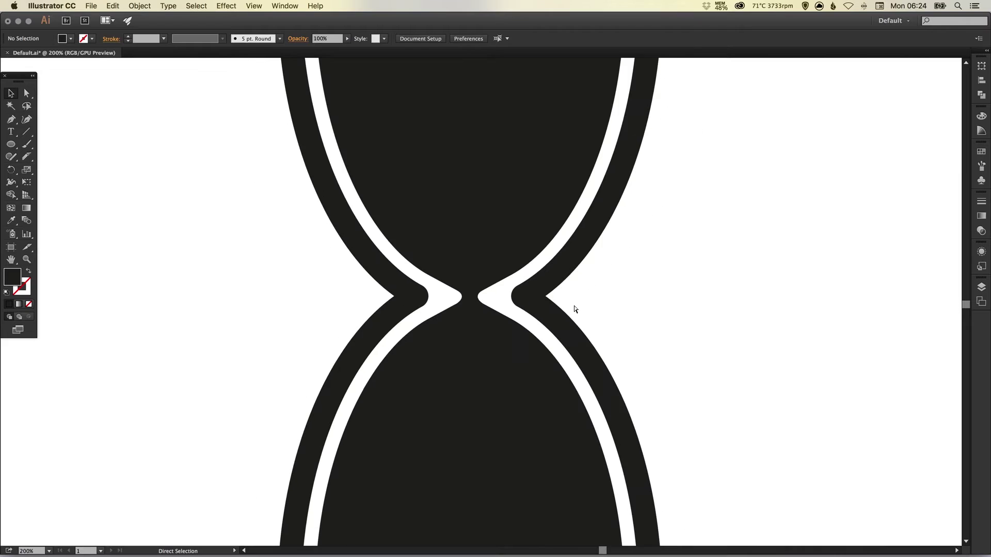
key("z")
left_click_drag(351, 244, 637, 375)
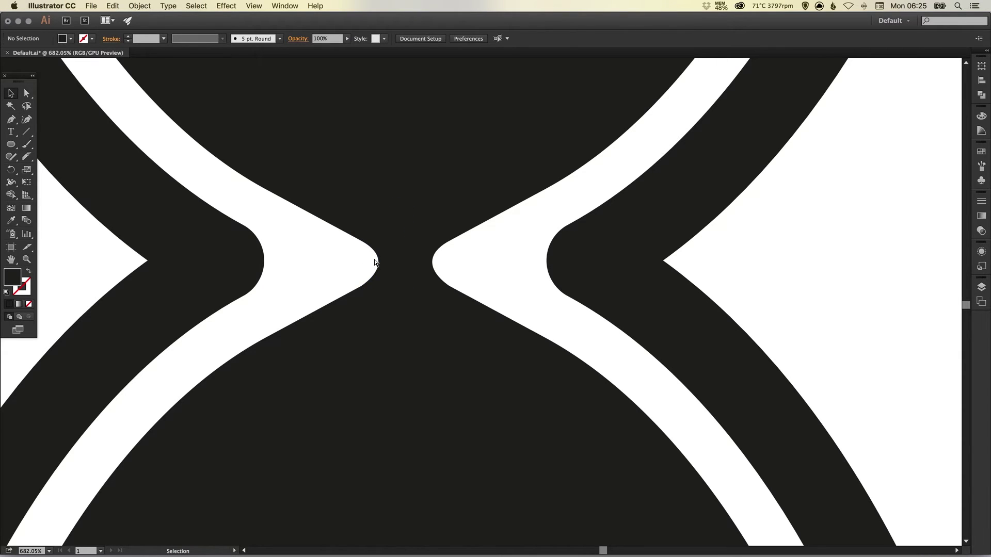
key("super+0")
key("super+1")
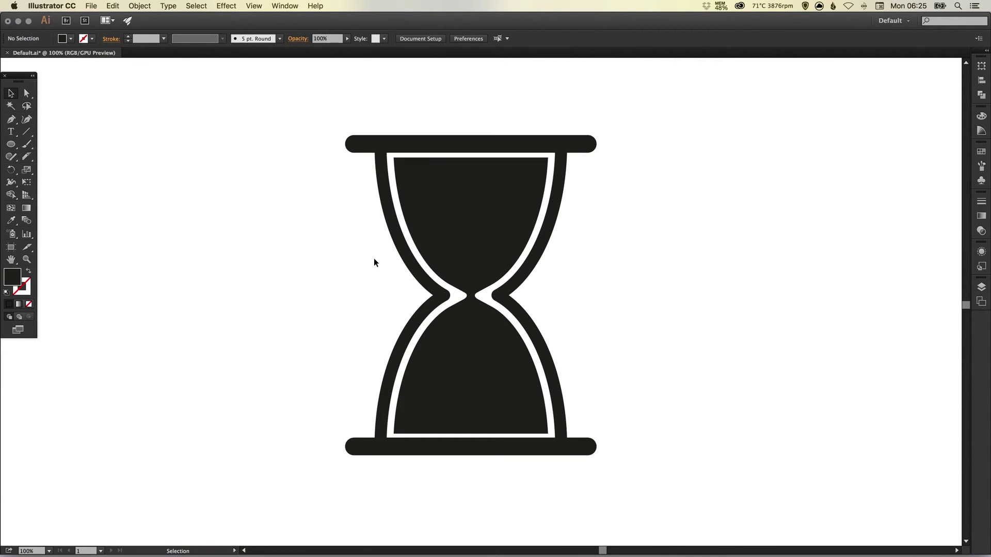
left_click_drag(465, 250, 468, 257)
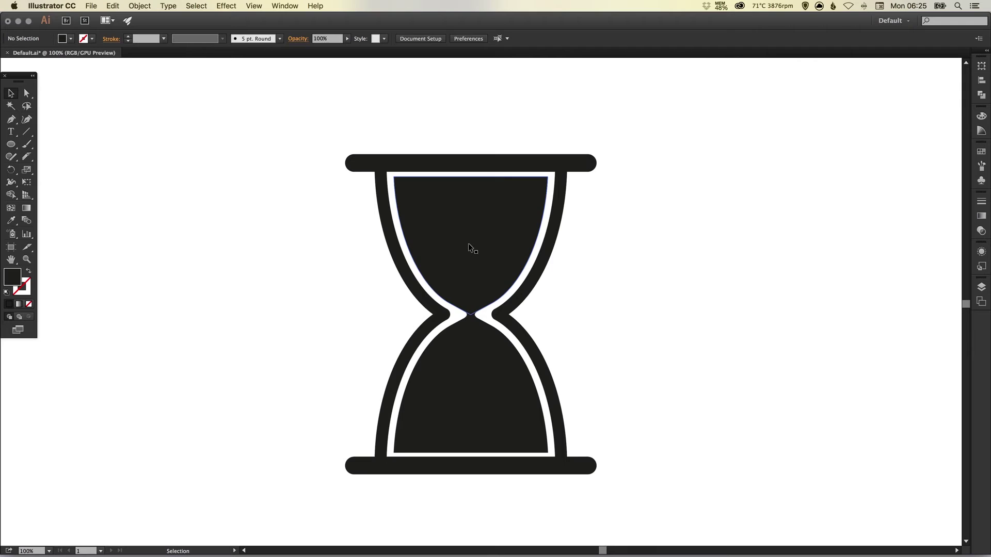
Slice the upper sand shape with a slanted Knife cut
left_click(469, 245)
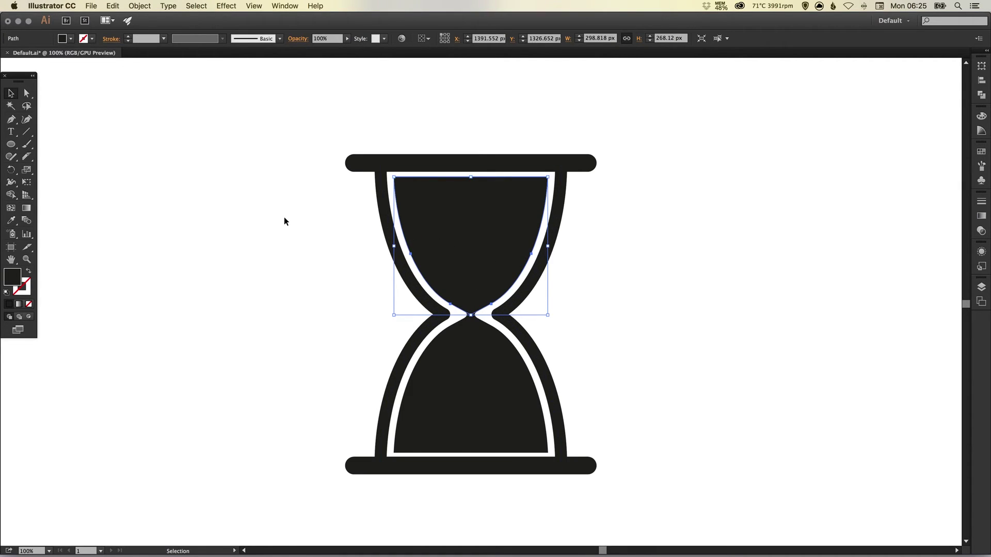
left_click(28, 159)
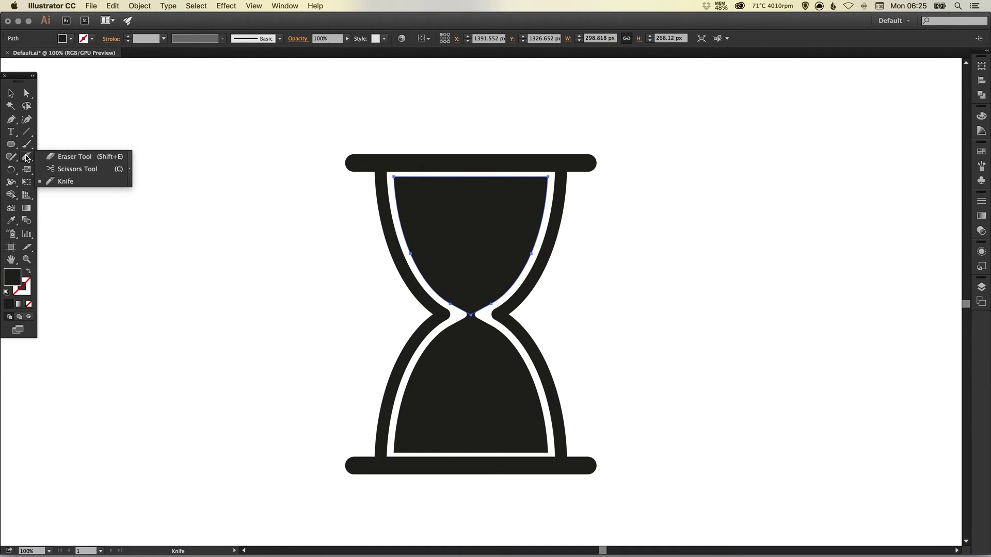
left_click(53, 181)
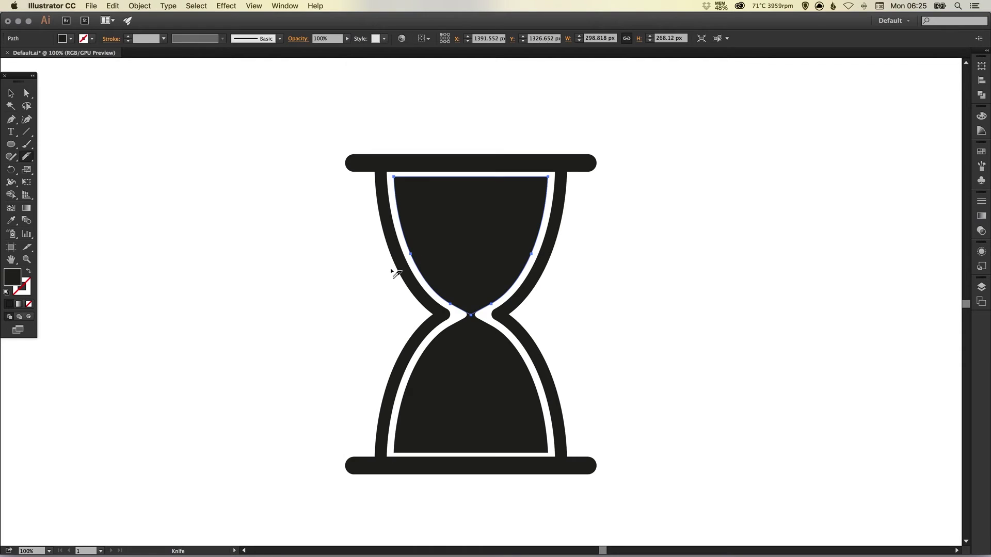
left_click_drag(390, 269, 792, 201)
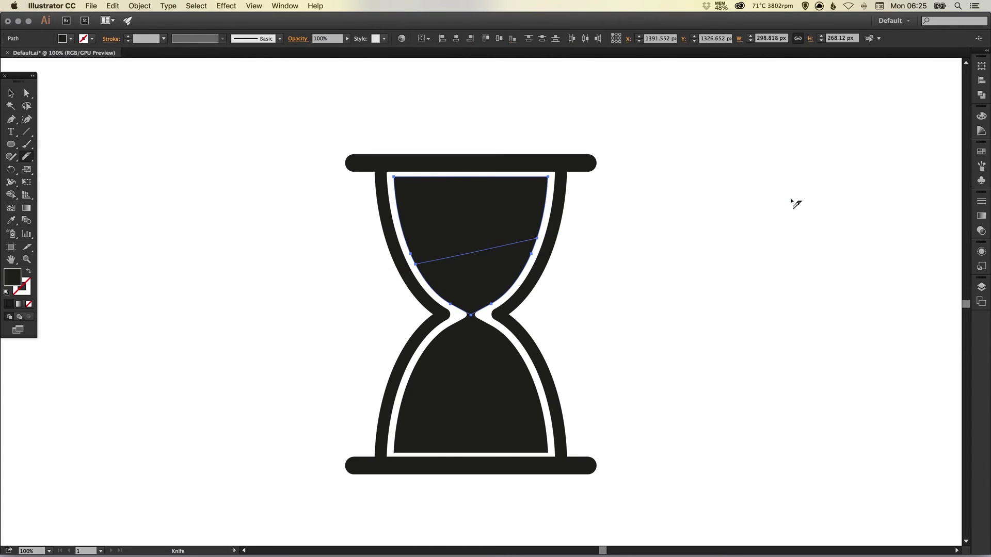
Check the cut in Outline view, then delete the upper piece of the top sand
key("v")
left_click(693, 199)
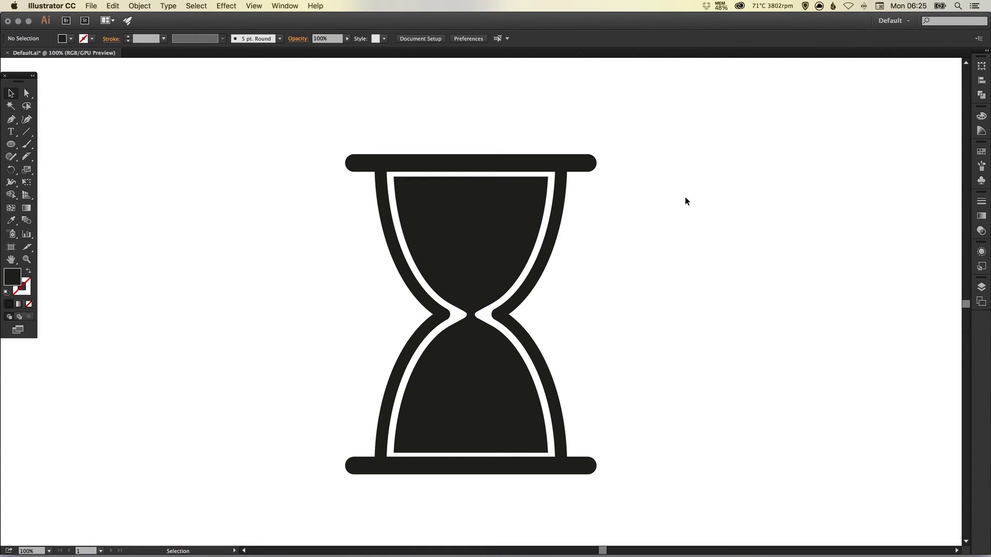
key("super+y")
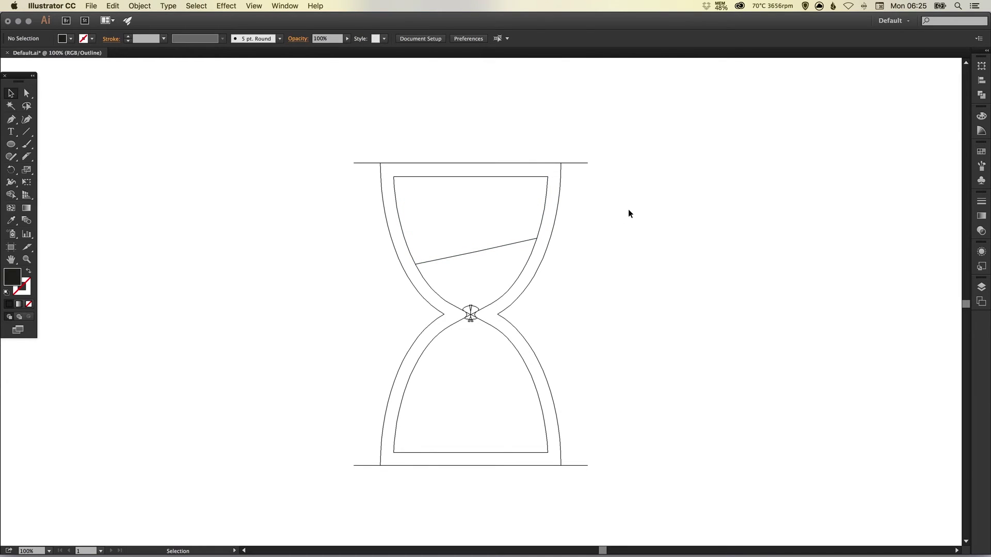
key("super+y")
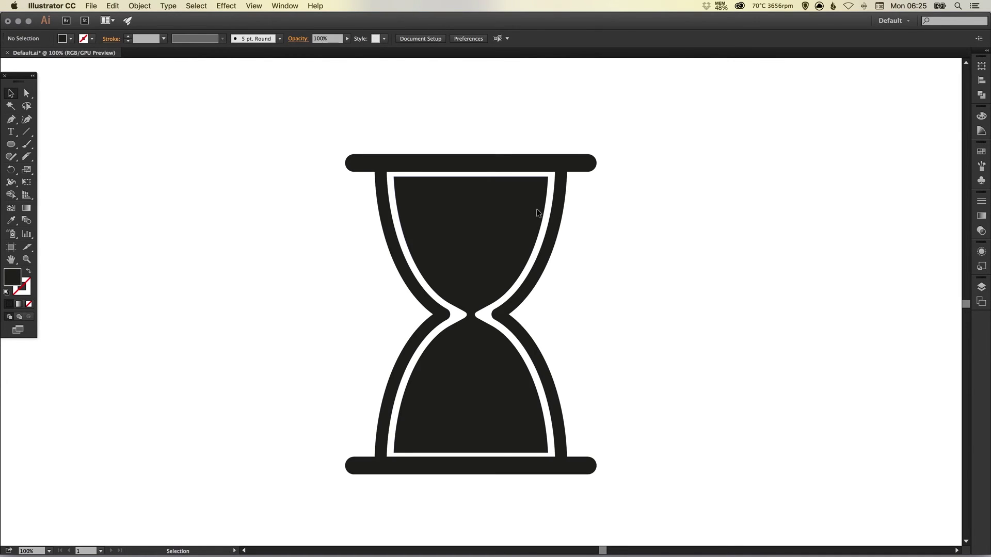
left_click(486, 211)
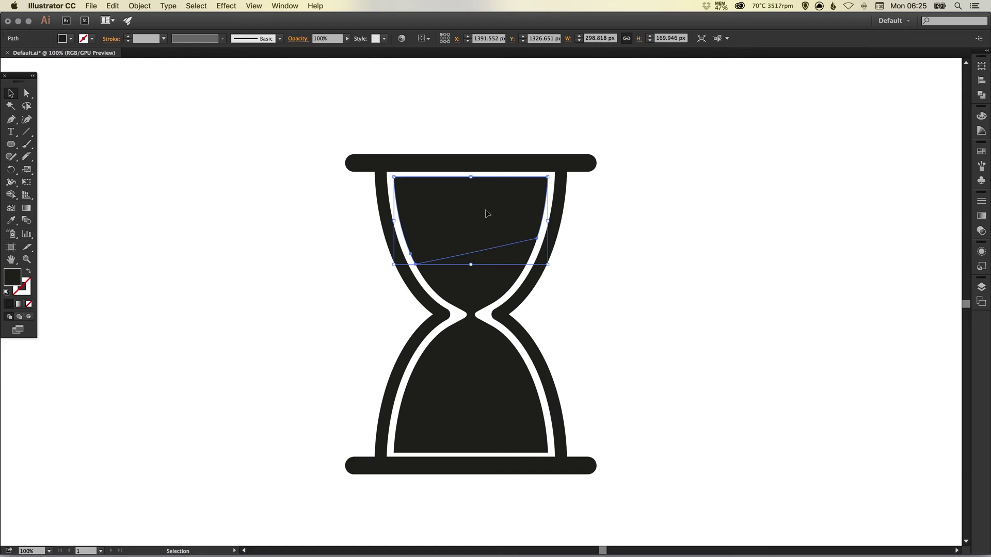
key("Delete")
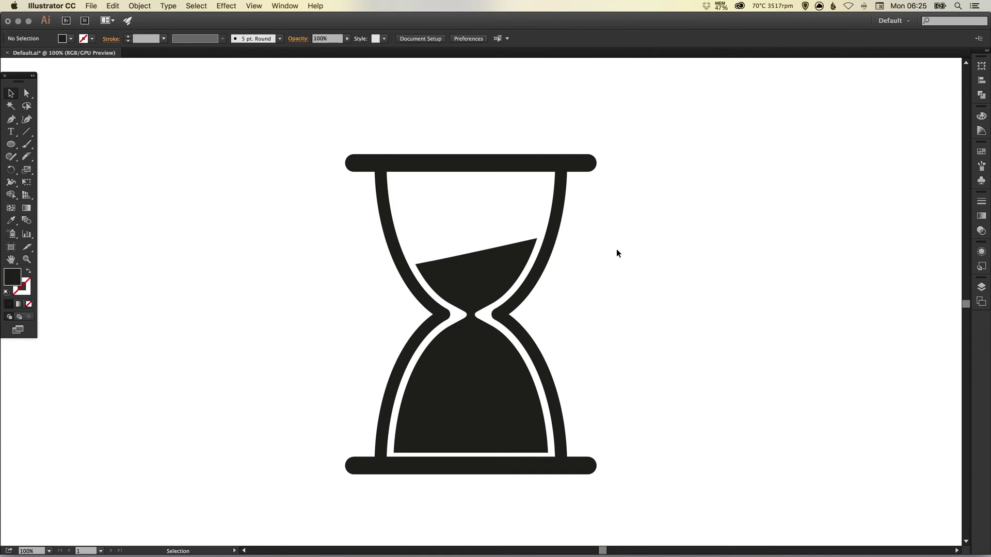
left_click_drag(617, 248, 611, 241)
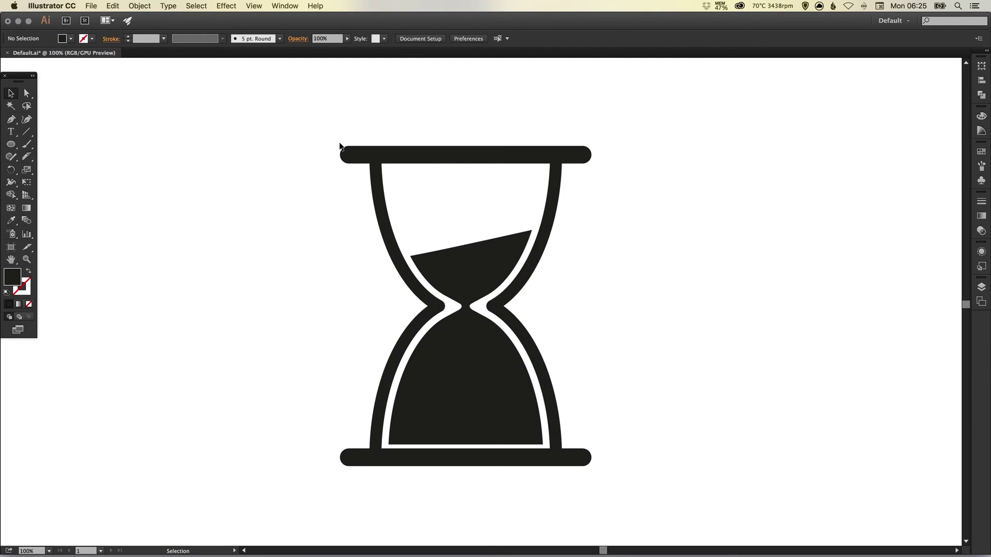
Select the whole hourglass and expand its stroked frame and caps into filled shapes
key("ctrl+y")
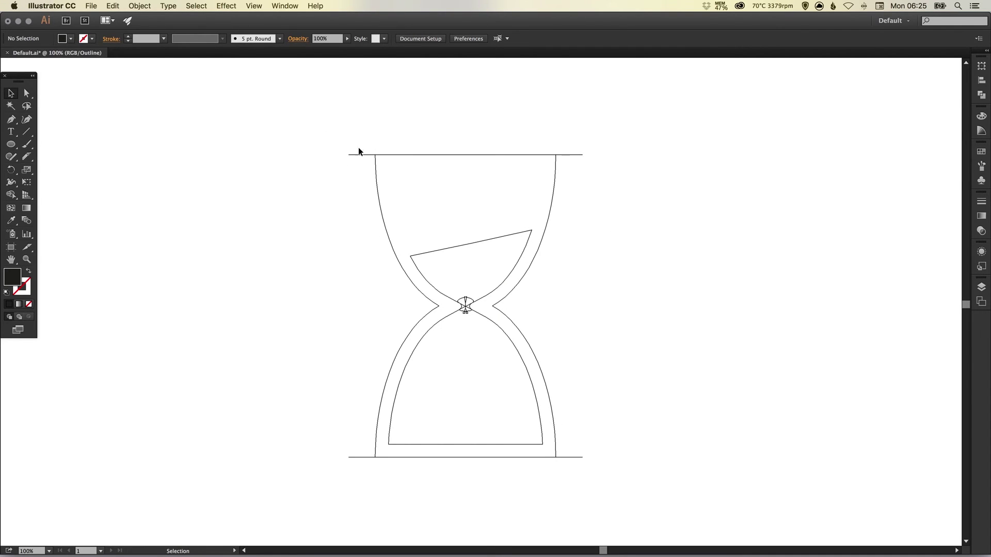
key("ctrl+y")
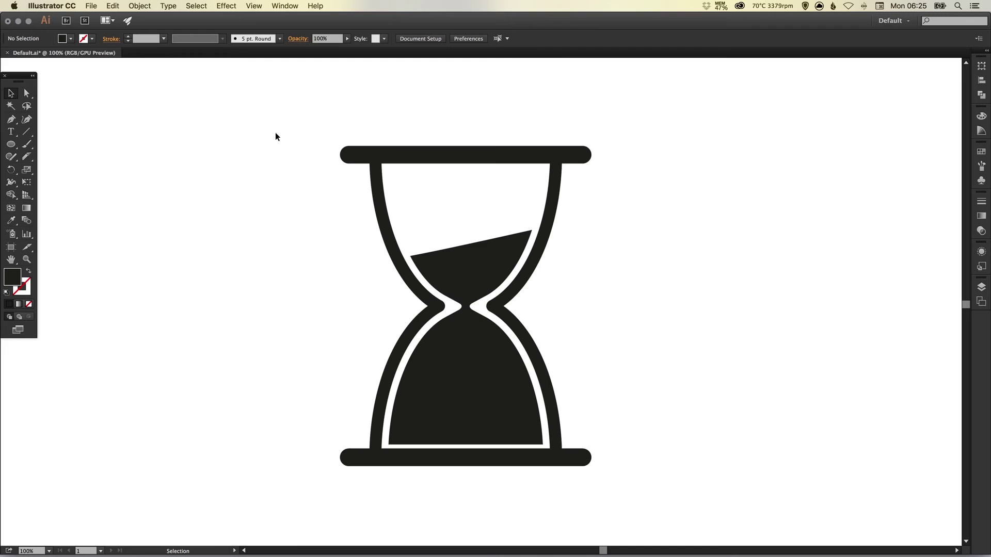
left_click_drag(301, 126, 650, 427)
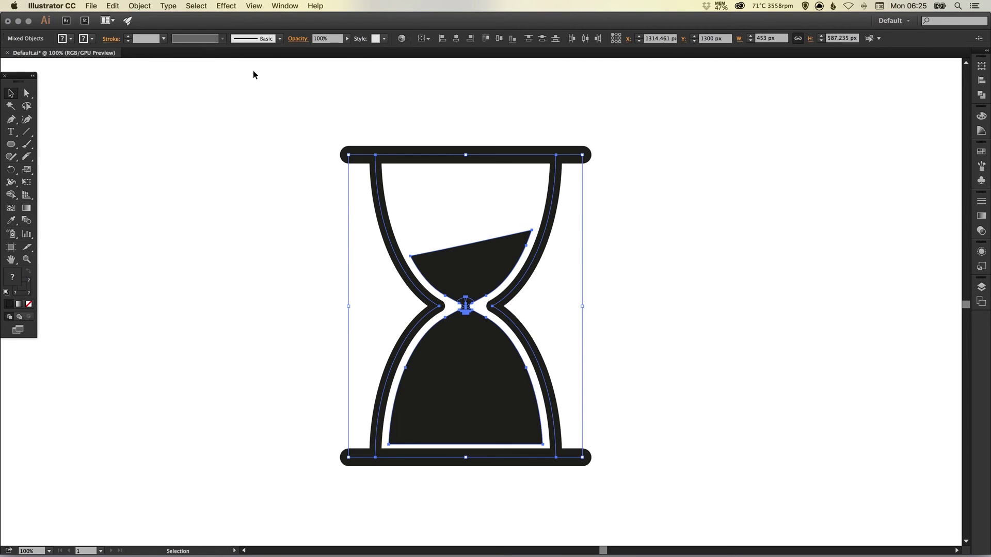
left_click(140, 6)
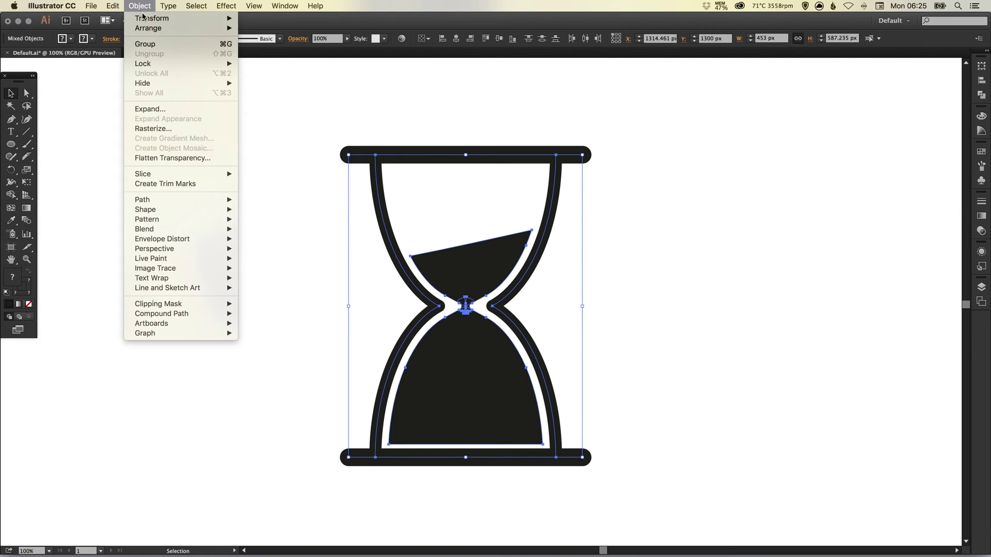
left_click(180, 109)
left_click(259, 199)
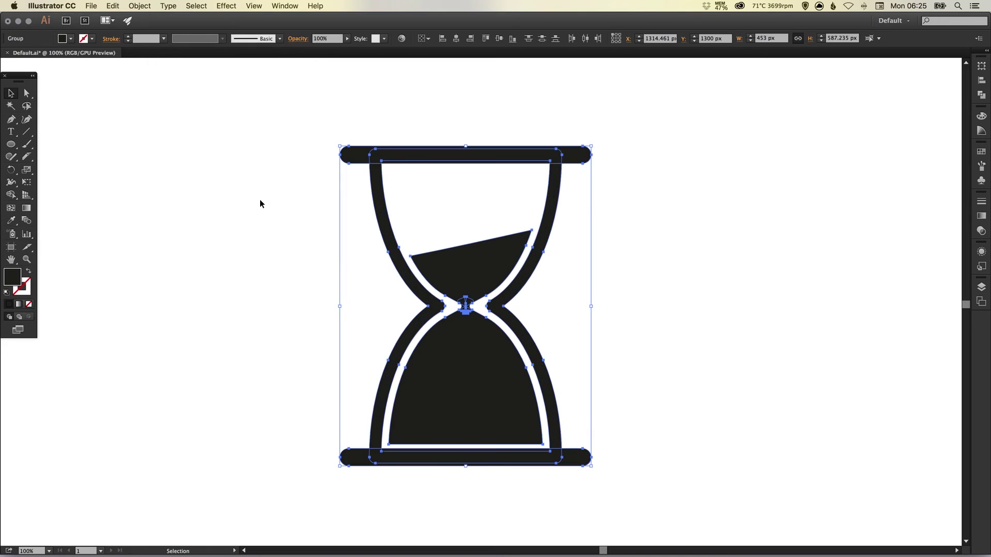
left_click(257, 195)
Compare before and after expanding in Outline view, then reselect the whole hourglass group
key("ctrl+y")
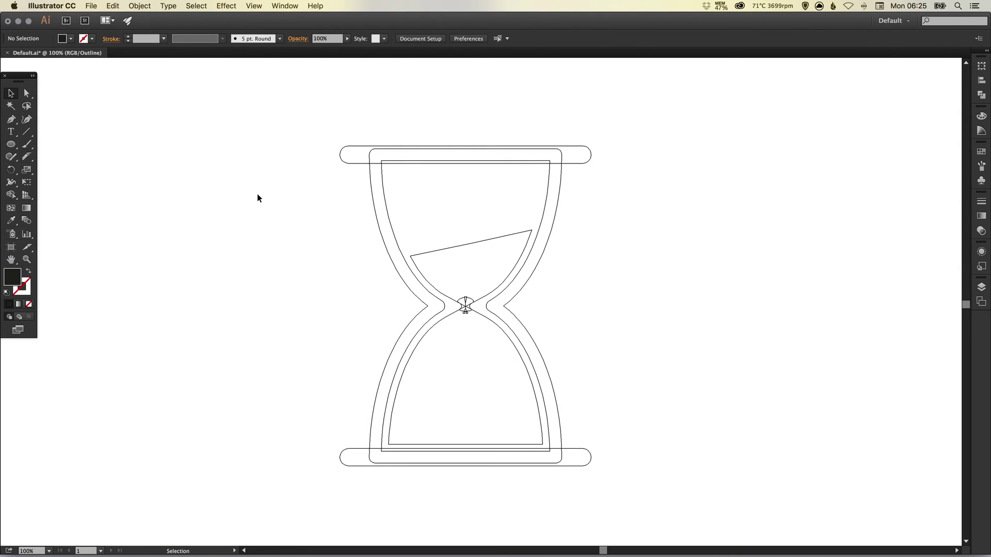
key("super+z")
left_click(233, 194)
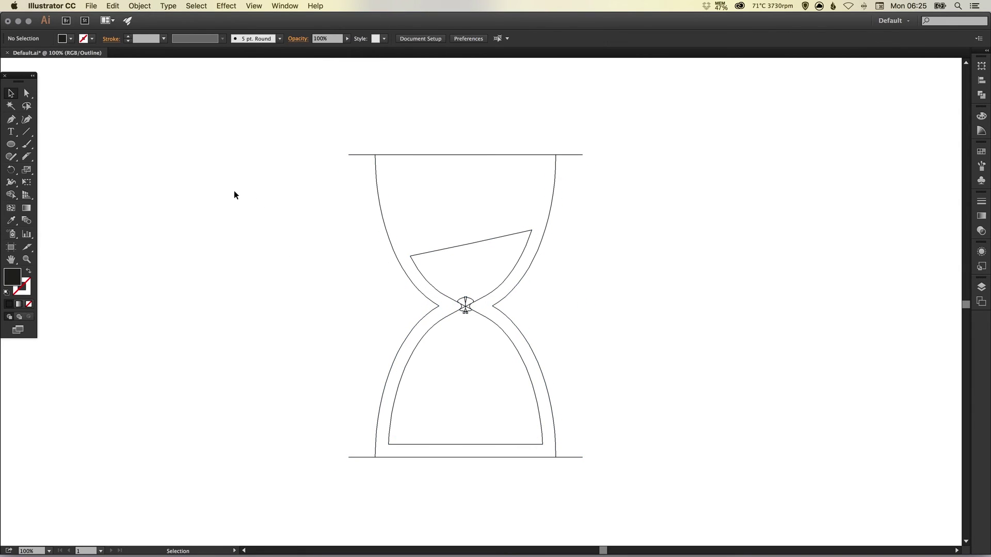
key("super+shift+z")
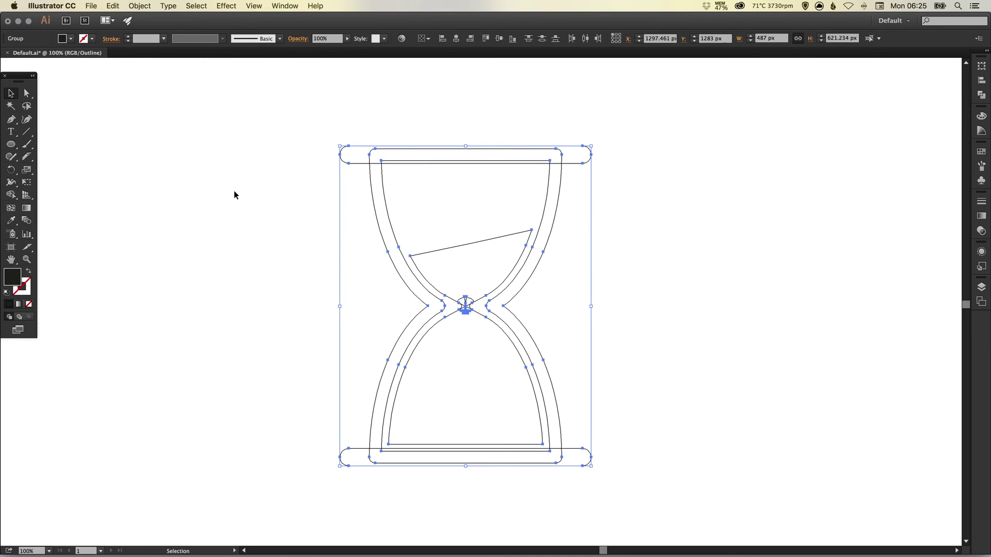
left_click(286, 171)
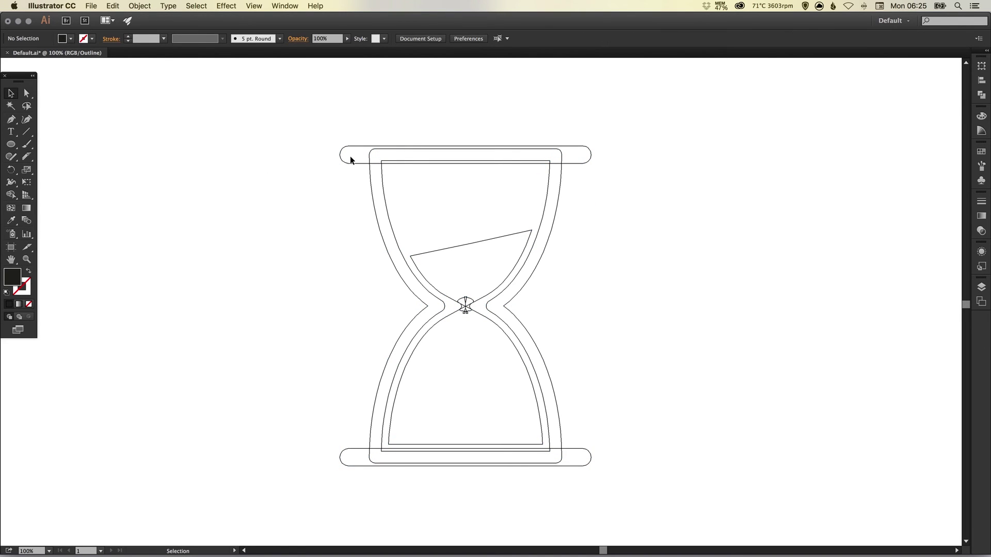
key("a")
key("super+y")
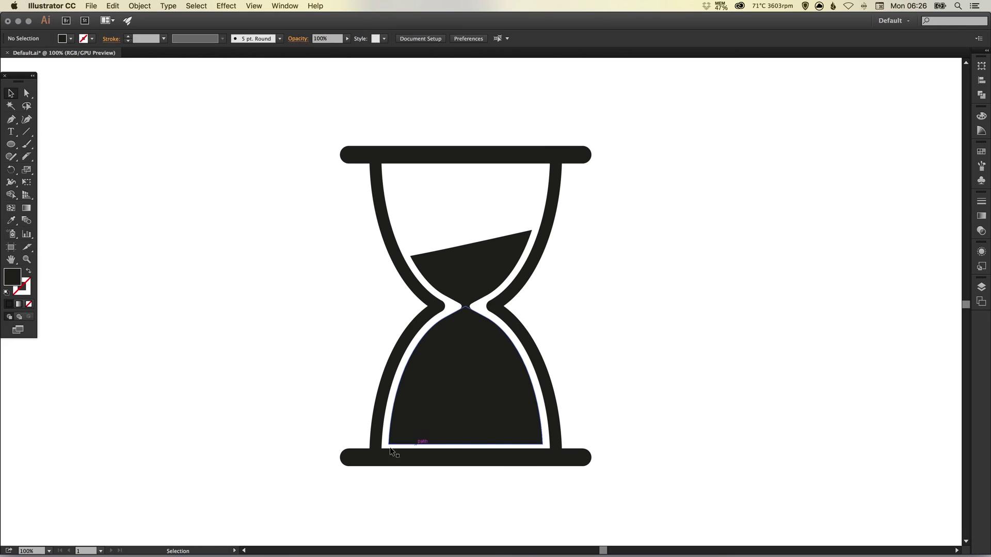
key("v")
left_click_drag(293, 482, 638, 131)
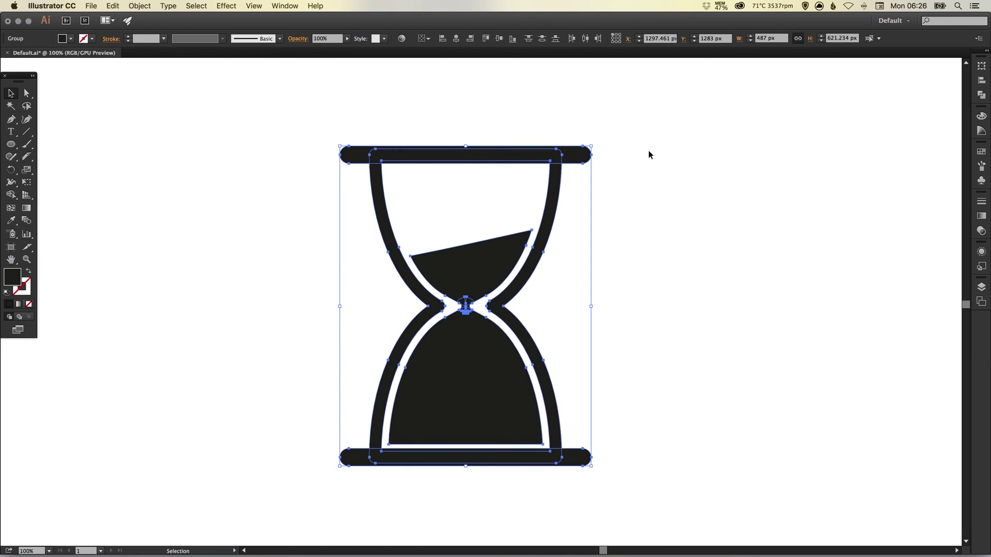
Select all hourglass parts and apply Pathfinder Unite, then return to Preview to check
key("super+y")
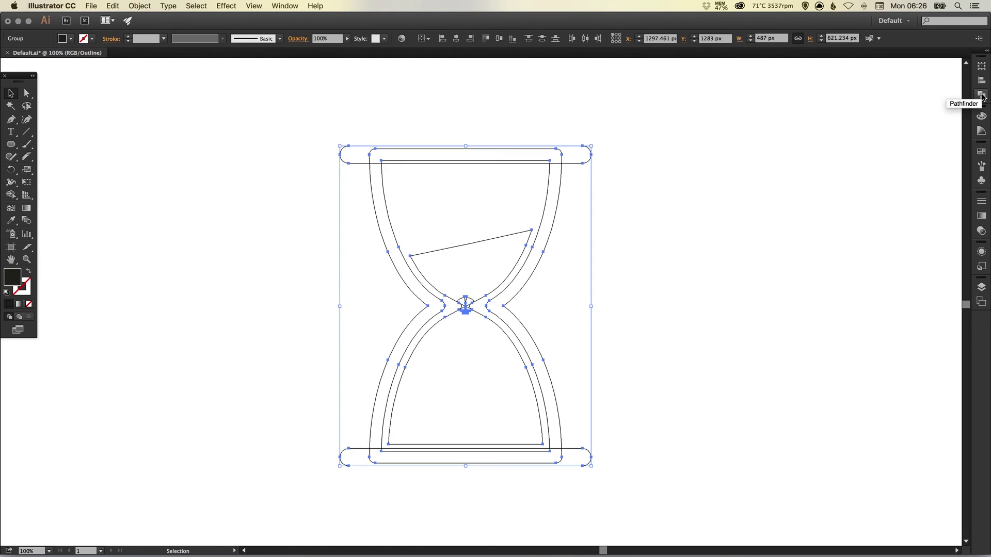
left_click(469, 133)
left_click_drag(291, 106, 664, 488)
left_click(981, 95)
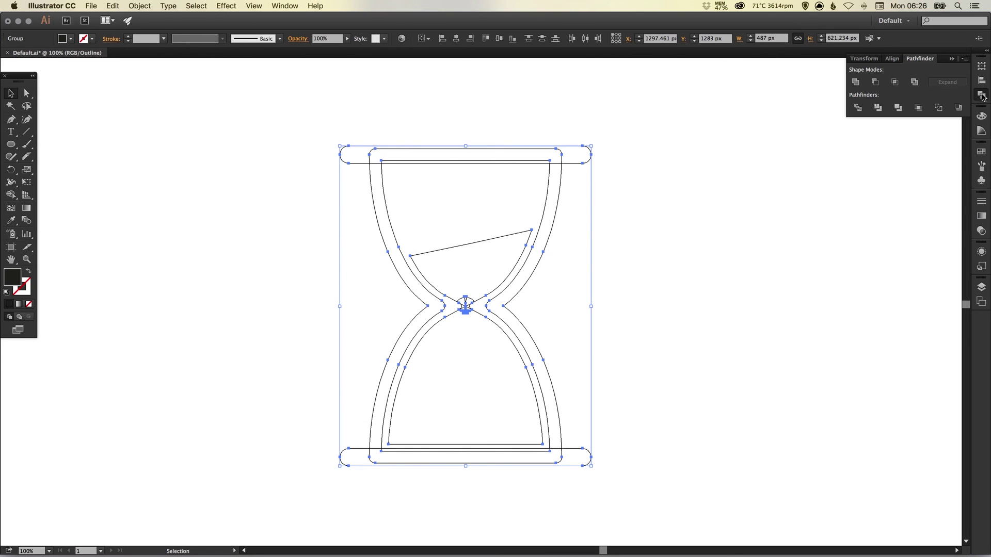
left_click(855, 83)
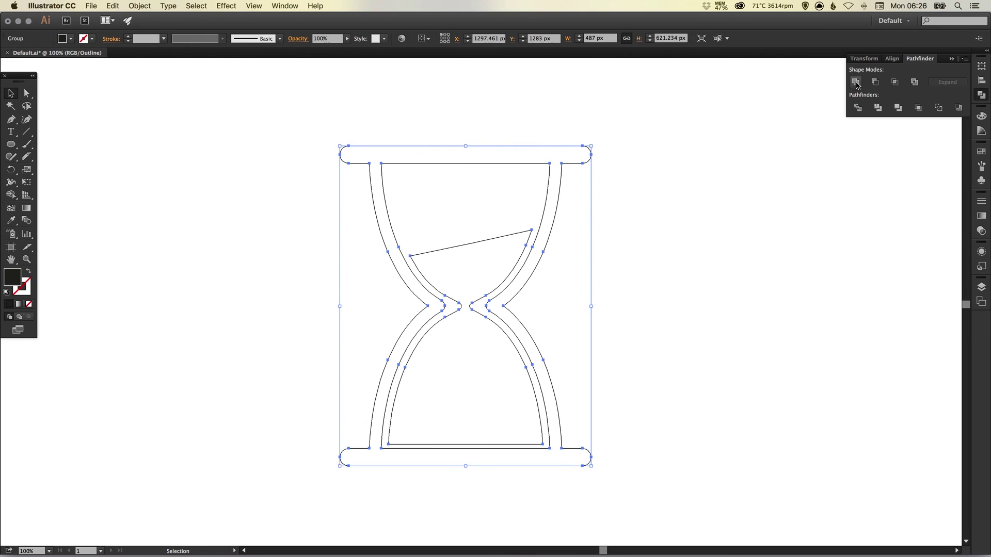
left_click(774, 252)
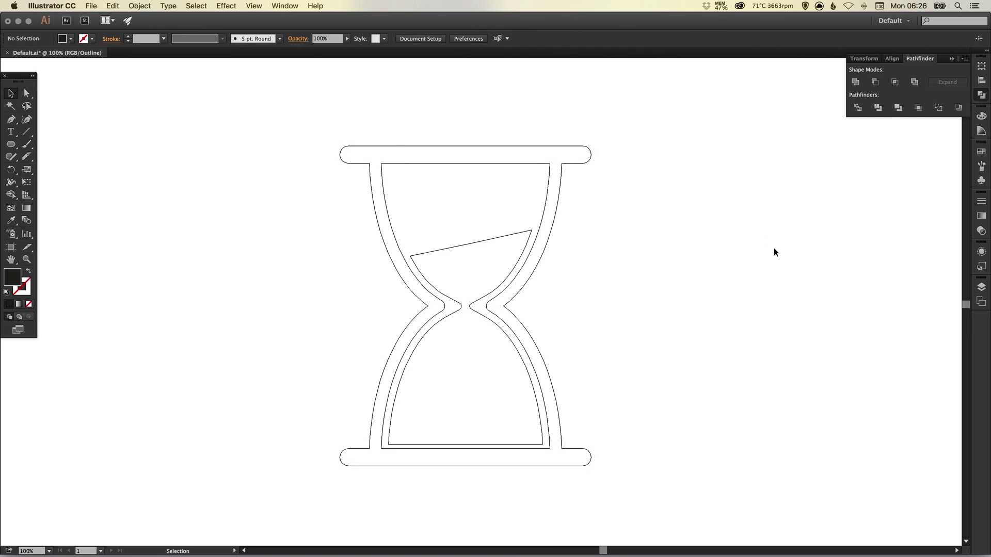
left_click(982, 96)
key("super+y")
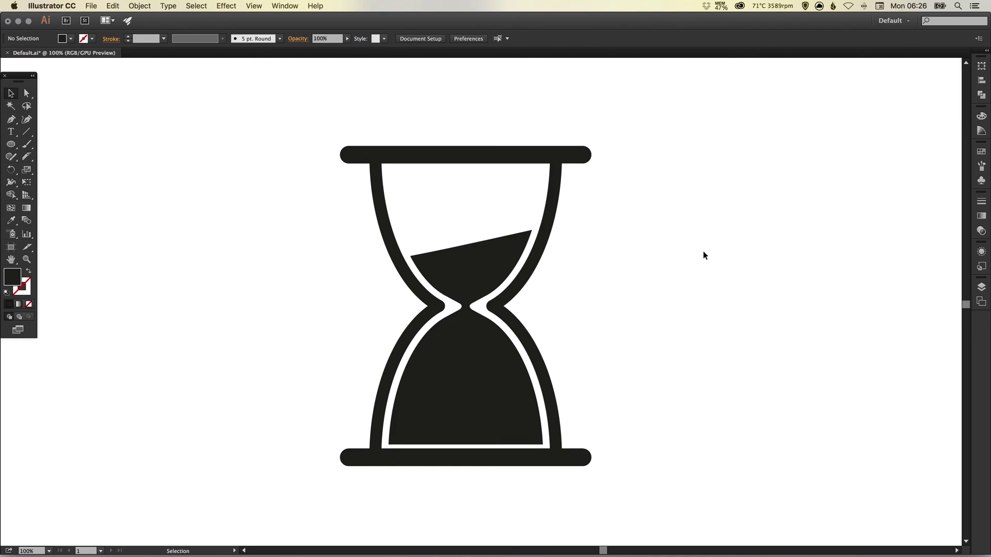